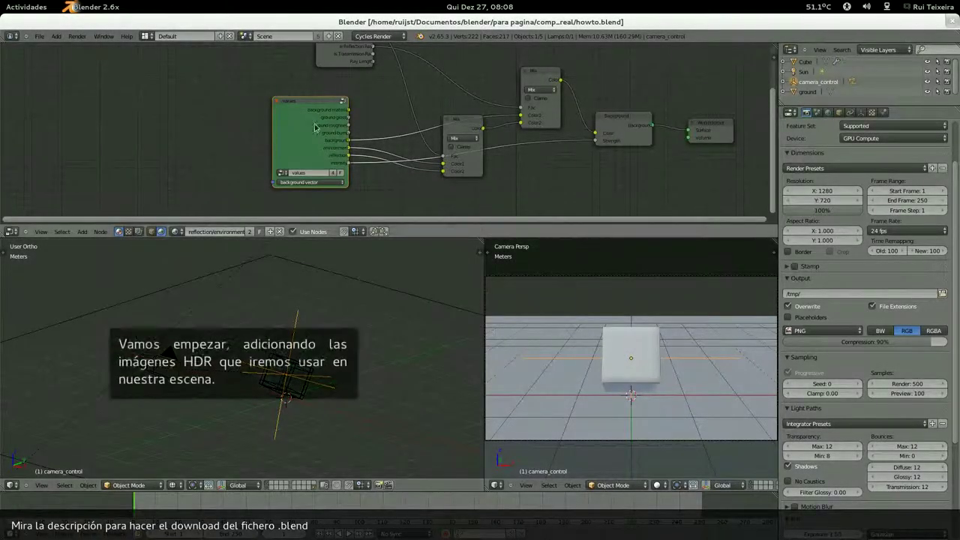
Step: Assign the background/reflection/environment node group to the values node and enter it for editing
click(177, 232)
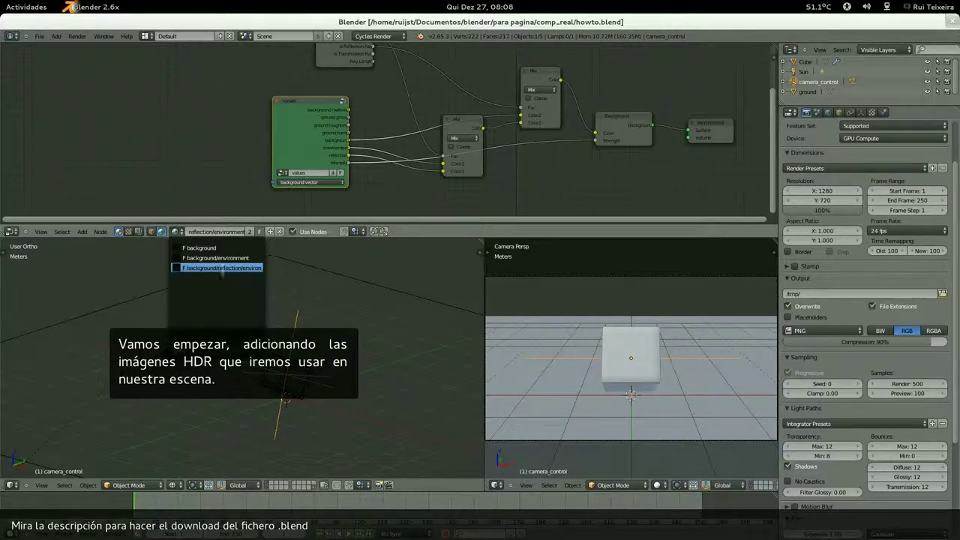
click(225, 270)
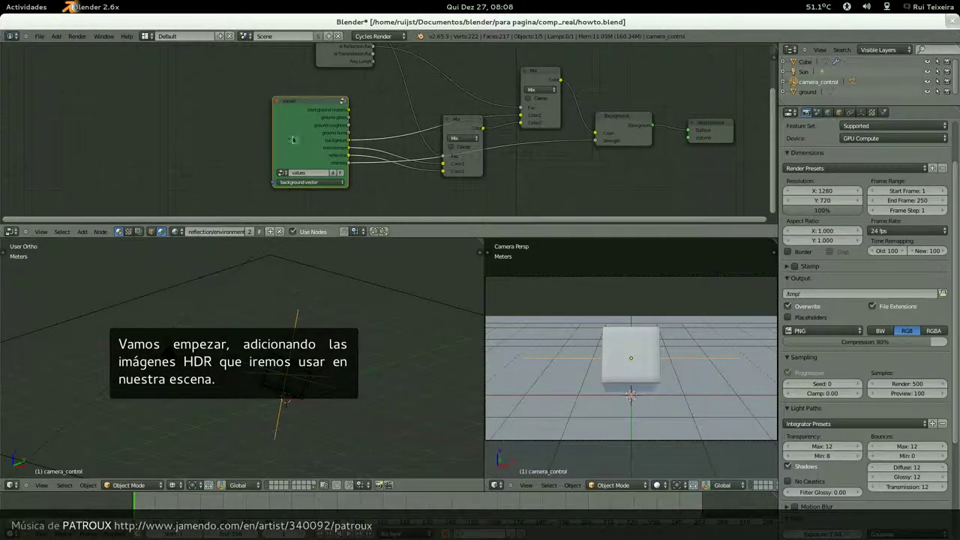
key(Tab)
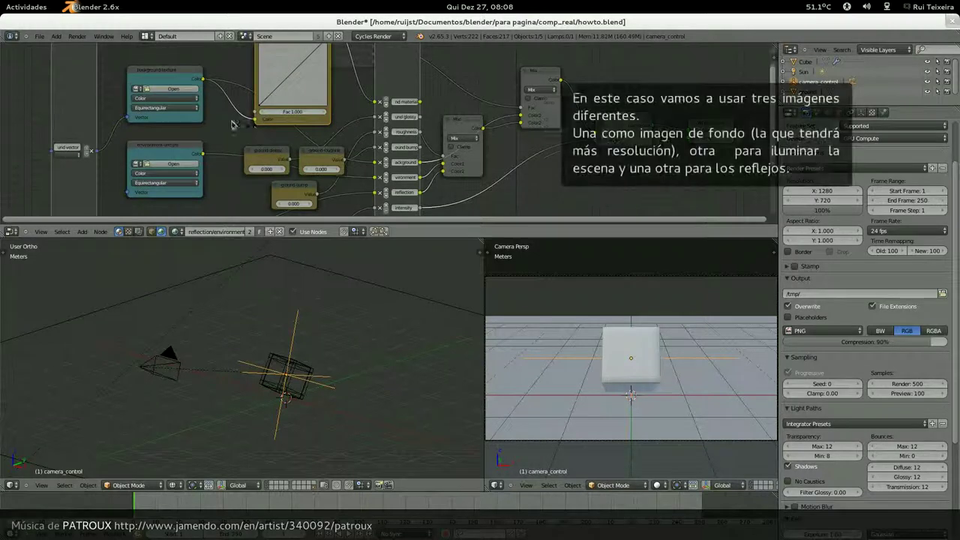
Step: Load Road_to_MonumentValley_8k.jpg from the textures folder into the background texture node
click(218, 103)
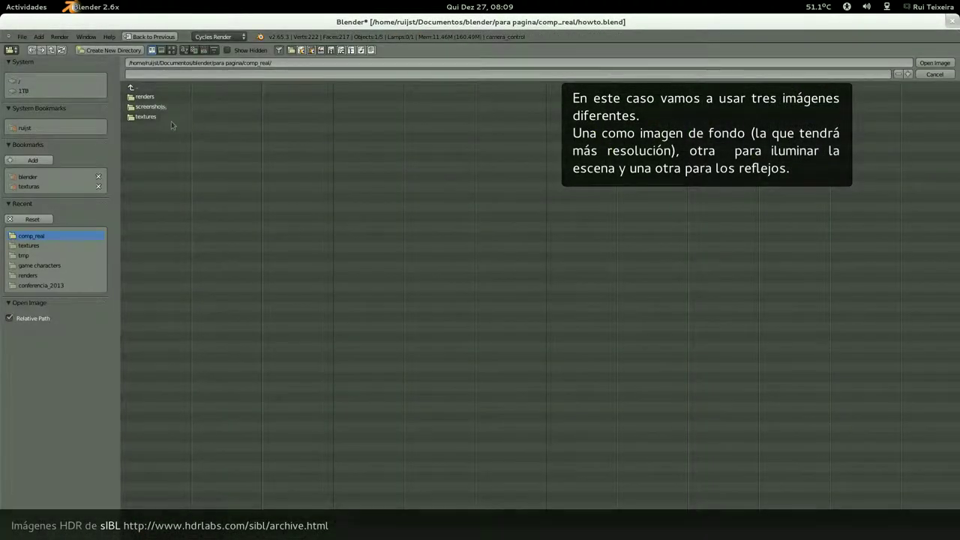
click(147, 117)
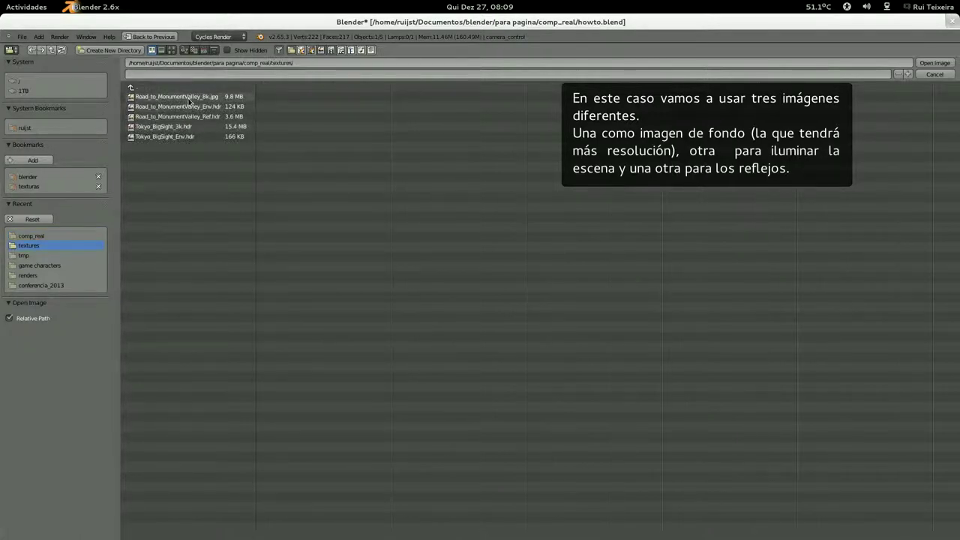
click(177, 97)
click(934, 62)
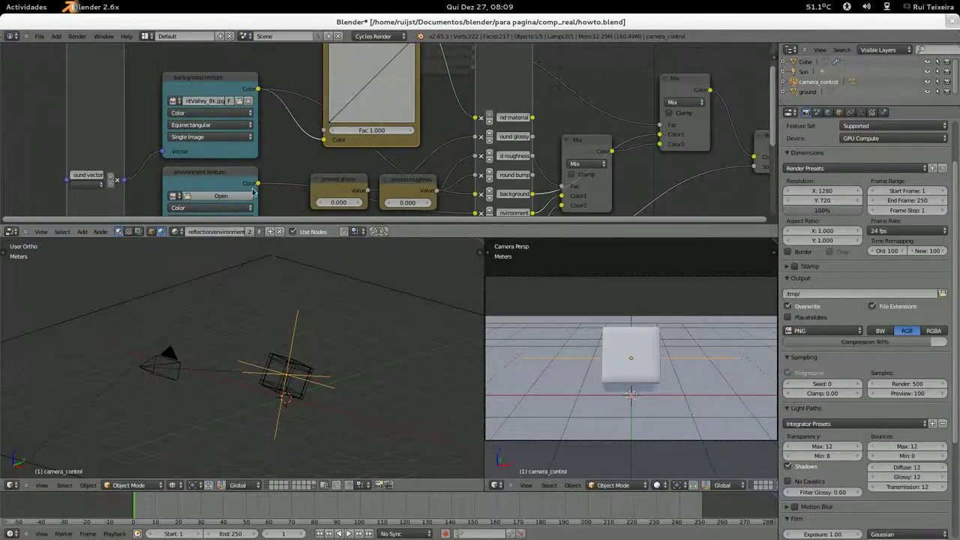
Step: Load Road_to_MonumentValley_Env.hdr into the environment texture node
middle_drag(253, 194, 269, 153)
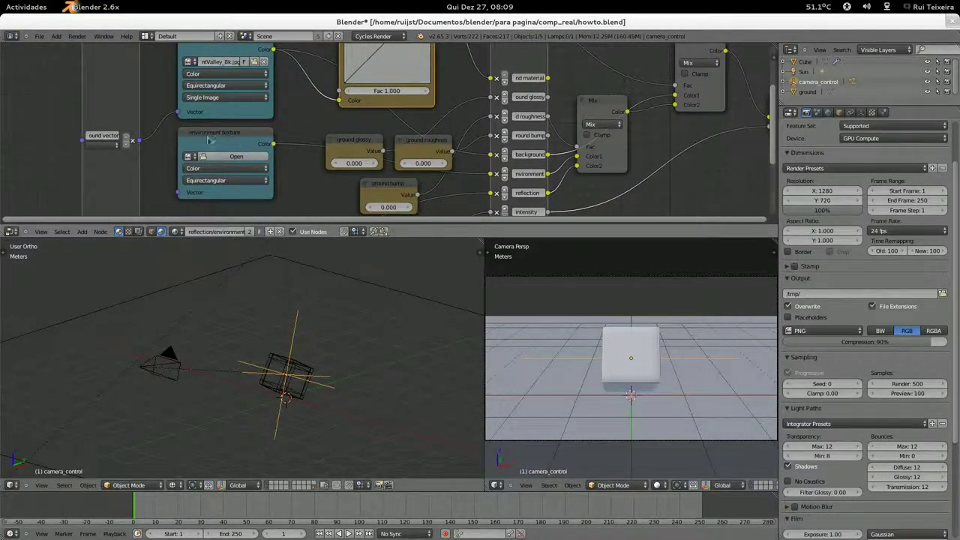
click(230, 156)
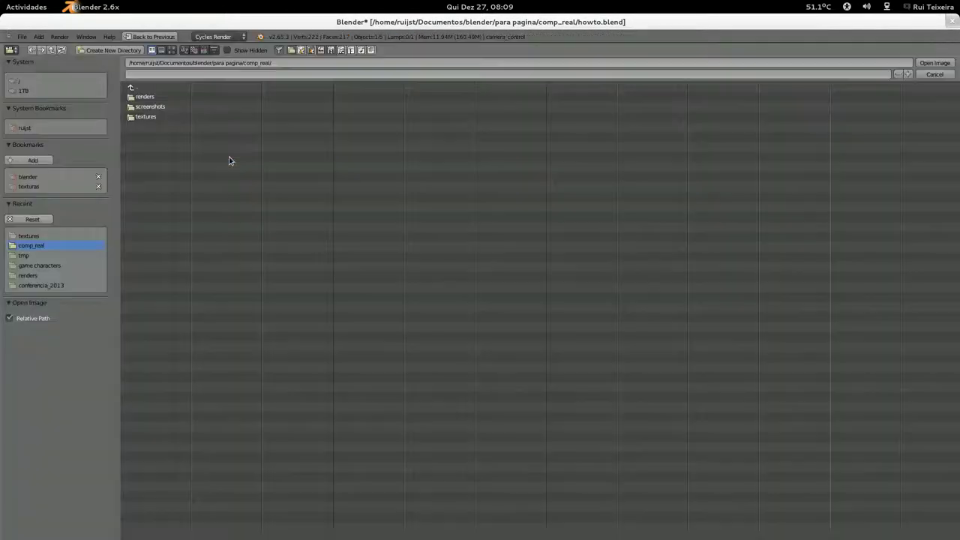
click(158, 117)
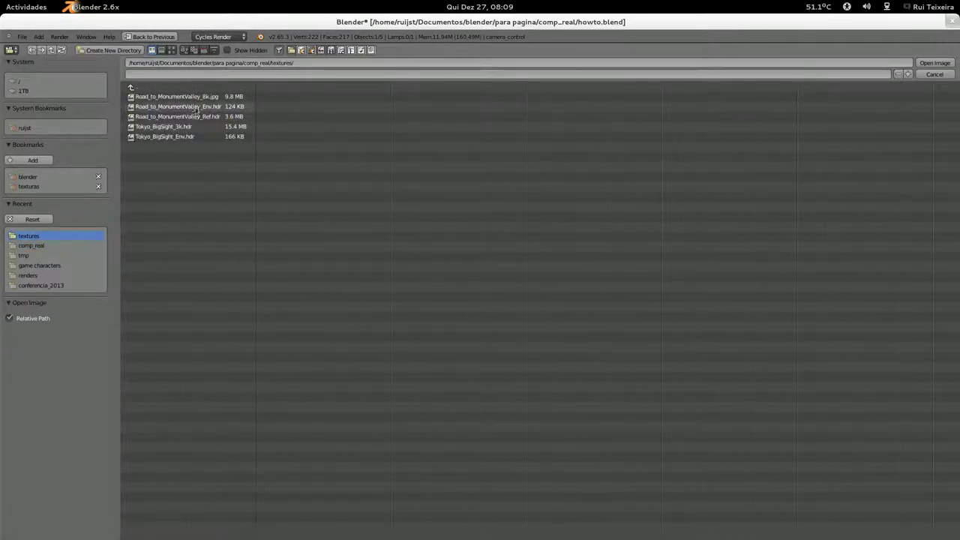
click(219, 110)
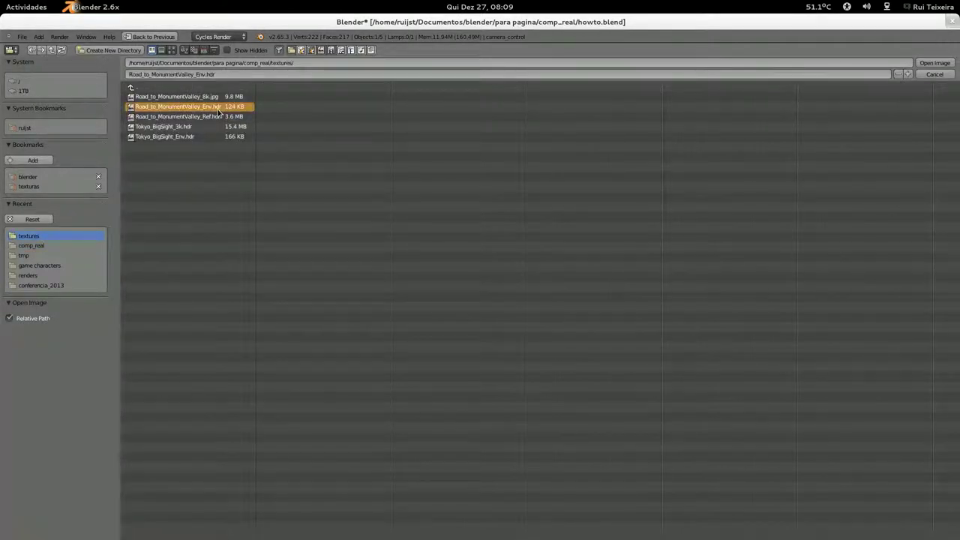
double_click(219, 111)
Step: Load Road_to_MonumentValley_Ref.hdr into the reflection texture node
middle_drag(270, 170, 262, 90)
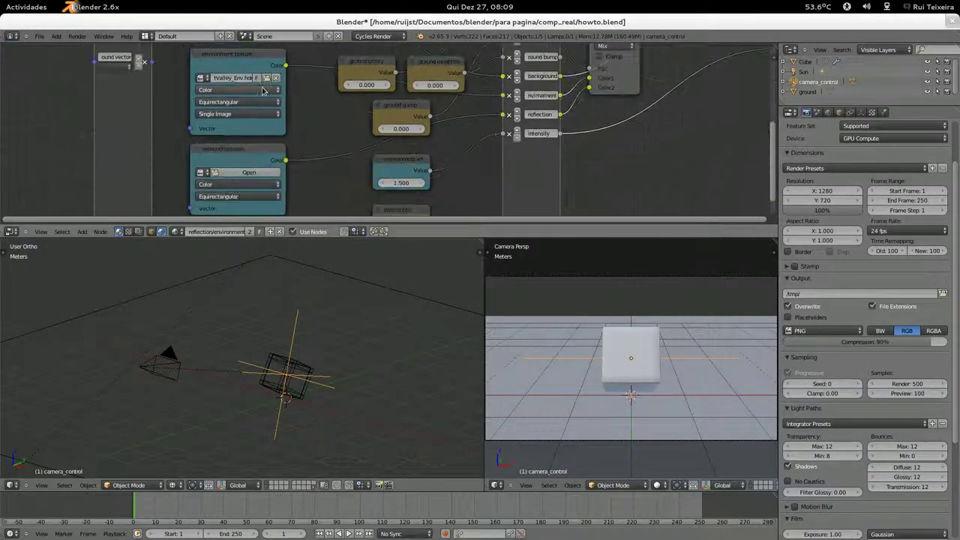
click(248, 174)
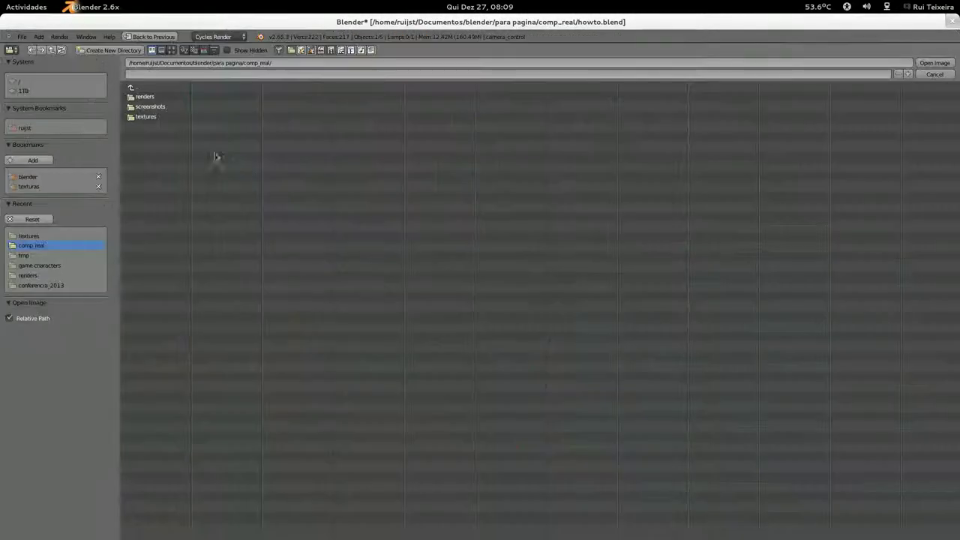
click(161, 118)
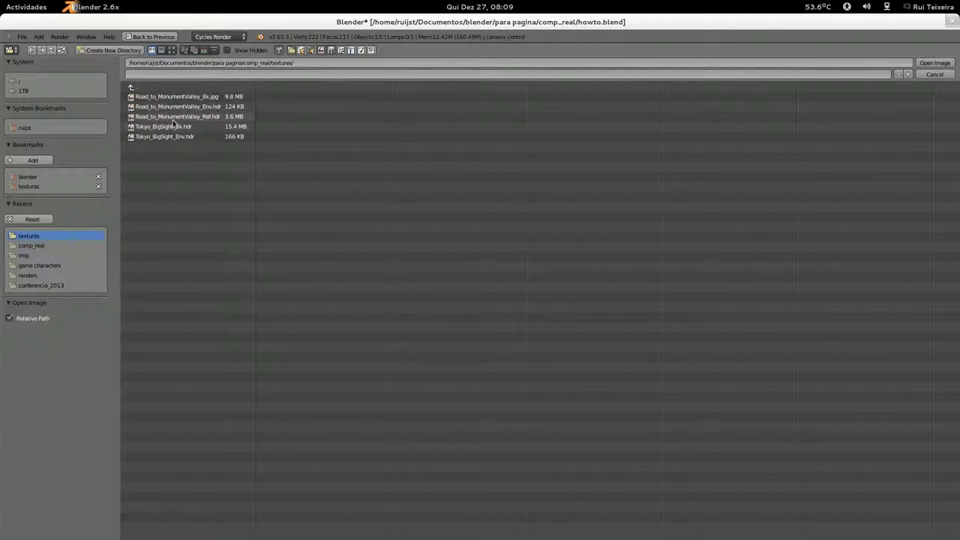
double_click(196, 118)
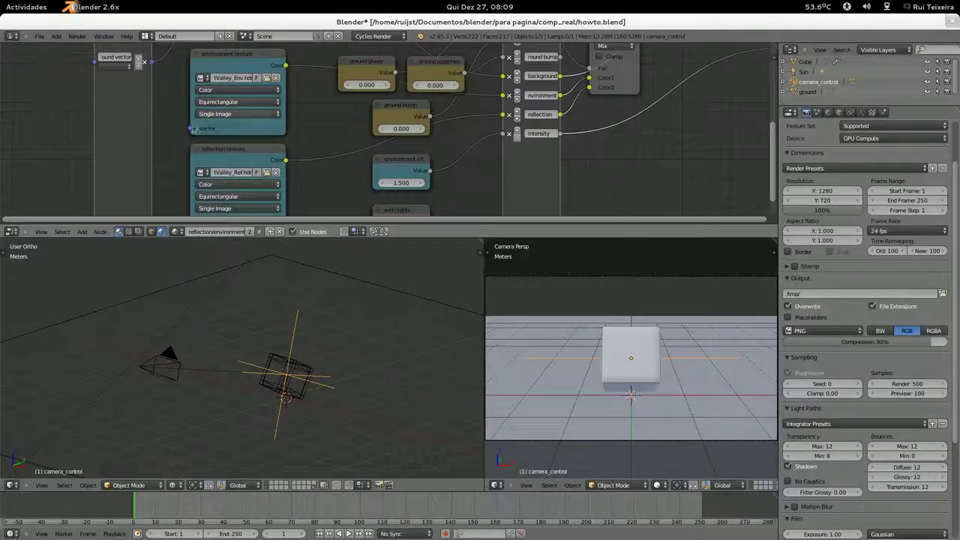
middle_drag(333, 159, 245, 147)
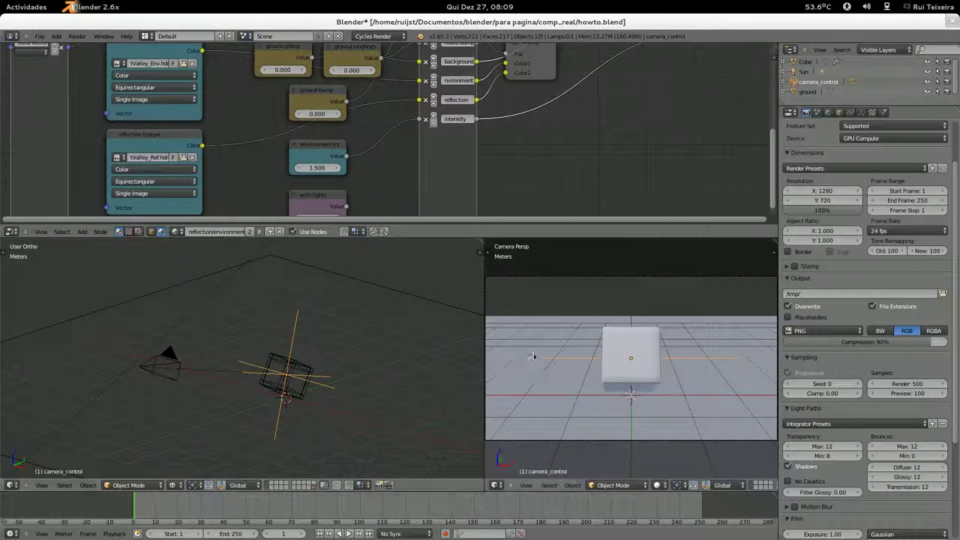
Step: Set the camera viewport to Rendered shading and turn off Film Transparent to show the desert sky
click(657, 487)
click(682, 424)
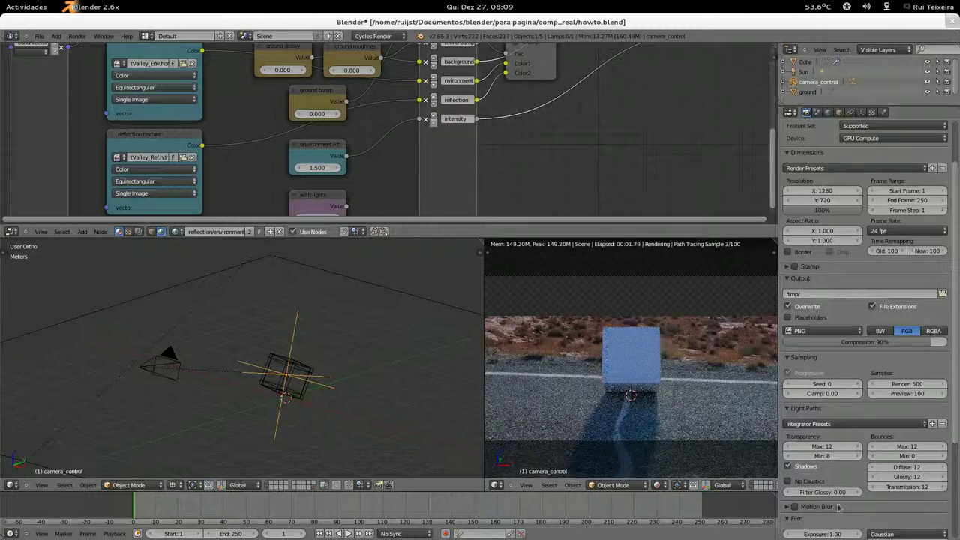
scroll(845, 480, down, 3)
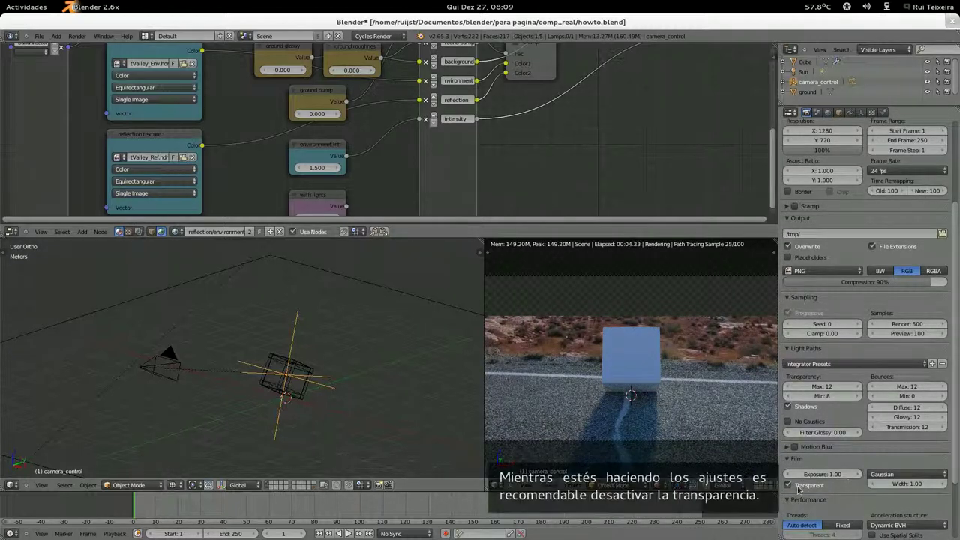
click(790, 486)
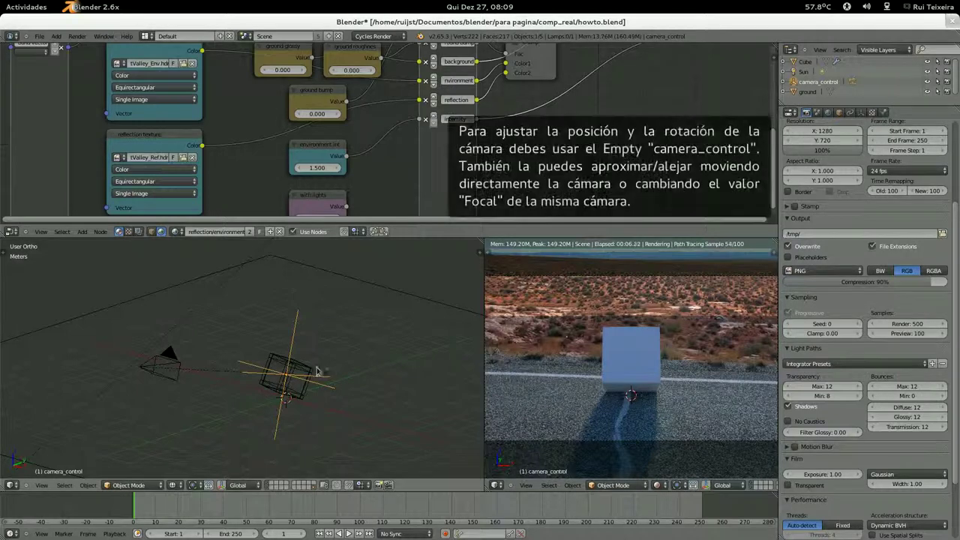
Step: Rotate the camera_control empty about 57° around the global Z axis
key(r)
key(z)
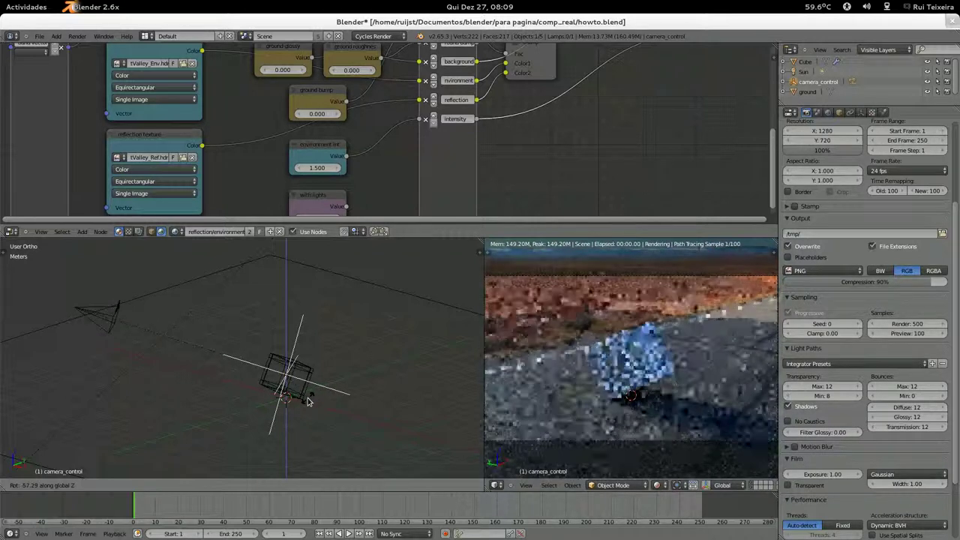
click(308, 402)
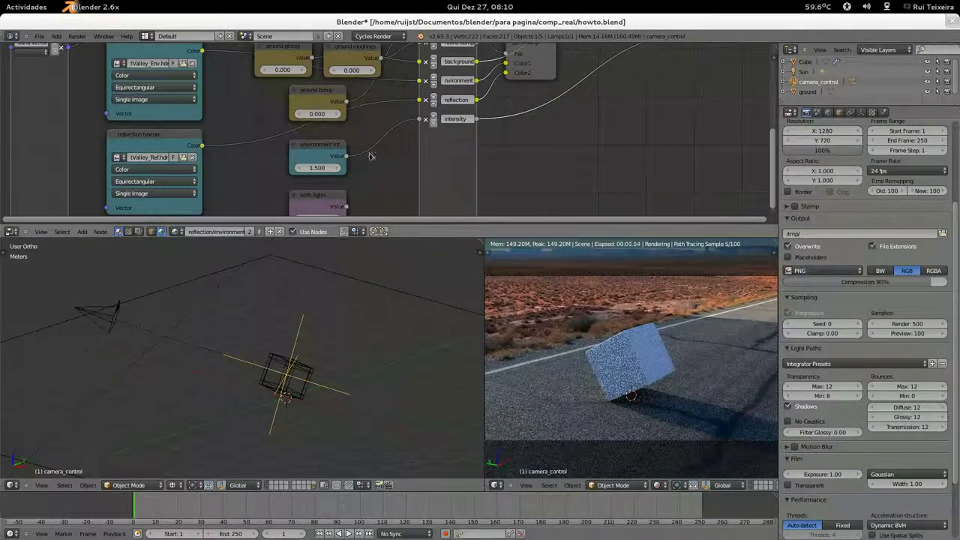
middle_drag(375, 167, 372, 137)
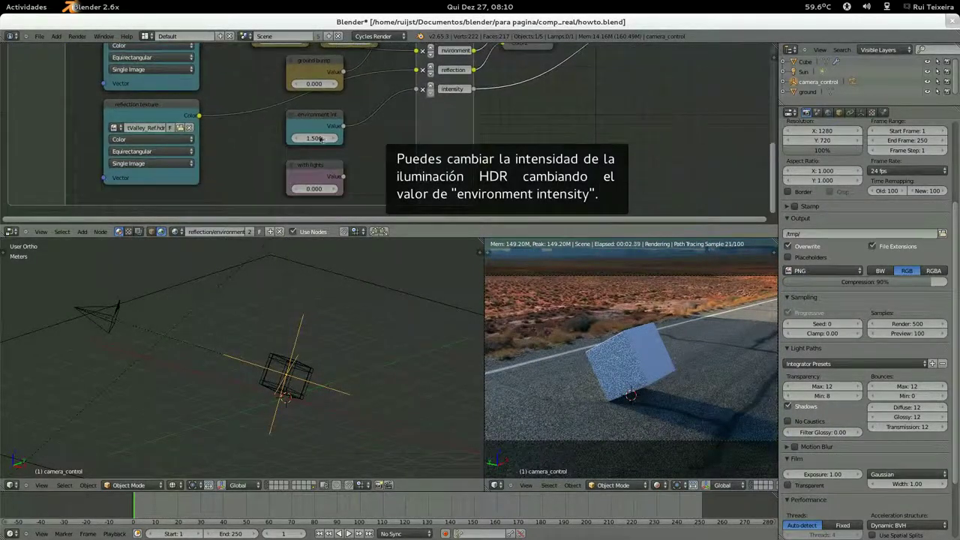
mouse_move(314, 139)
mouse_down()
mouse_move(353, 138)
mouse_move(323, 138)
mouse_up()
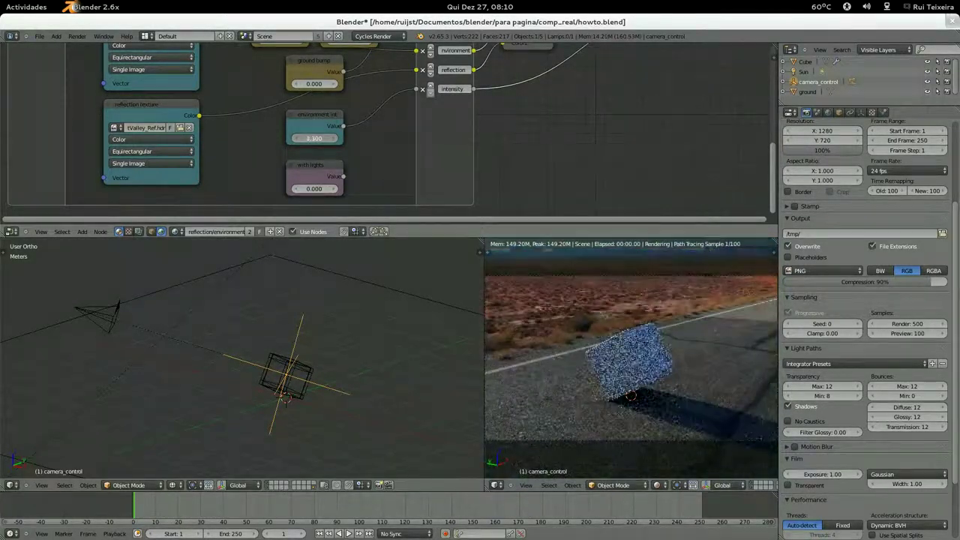
drag(322, 138, 313, 140)
click(313, 139)
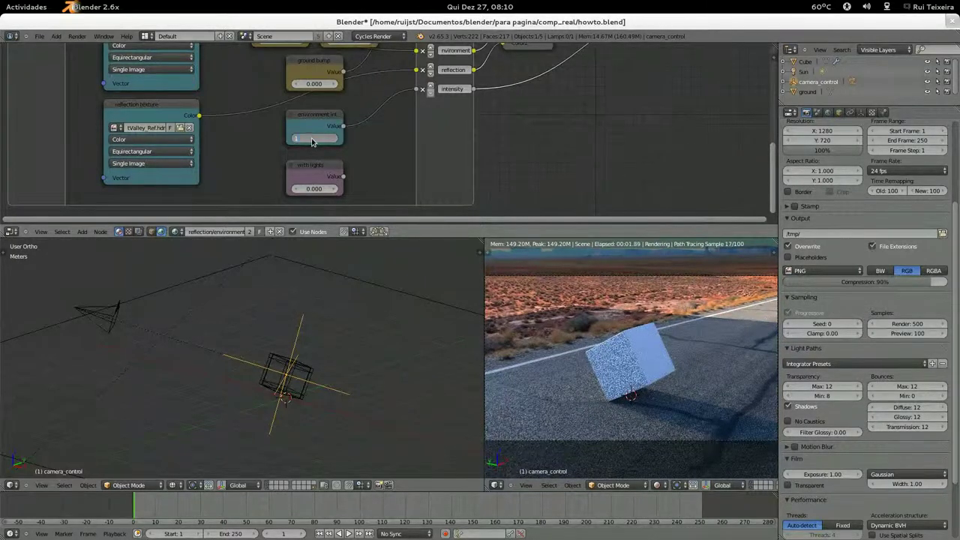
key(Return)
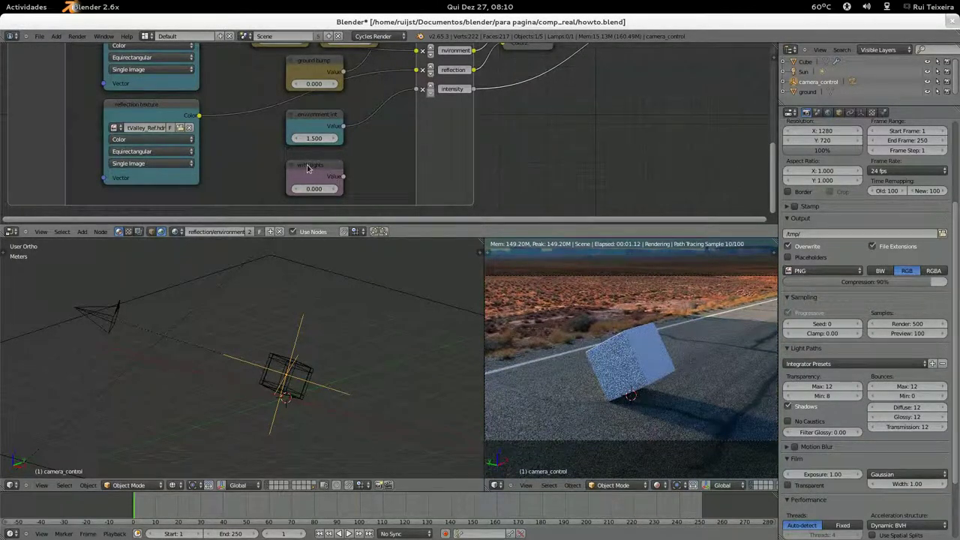
mouse_move(275, 291)
middle_down()
mouse_move(275, 338)
mouse_move(287, 296)
middle_up()
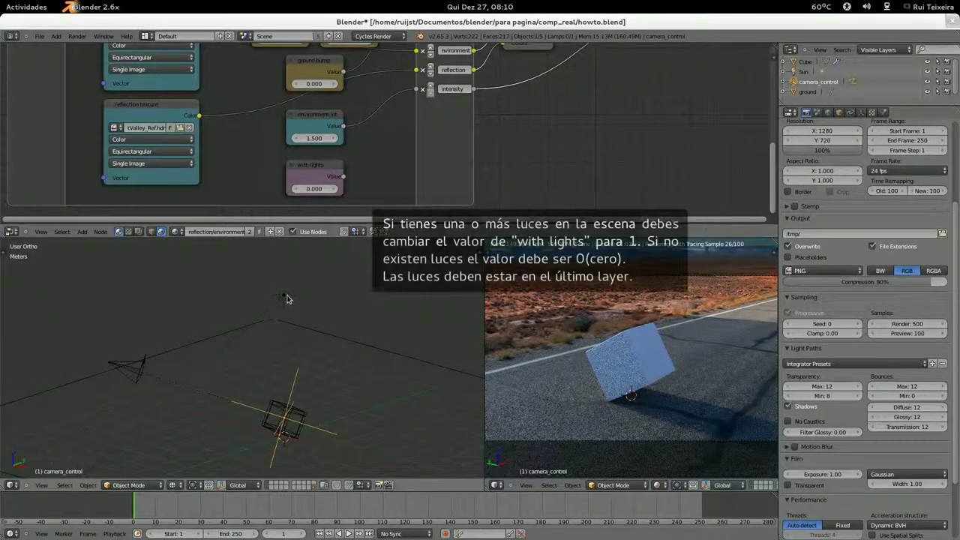
Step: Select the Sun lamp and set the with lights value to 1
right_click(285, 296)
click(312, 190)
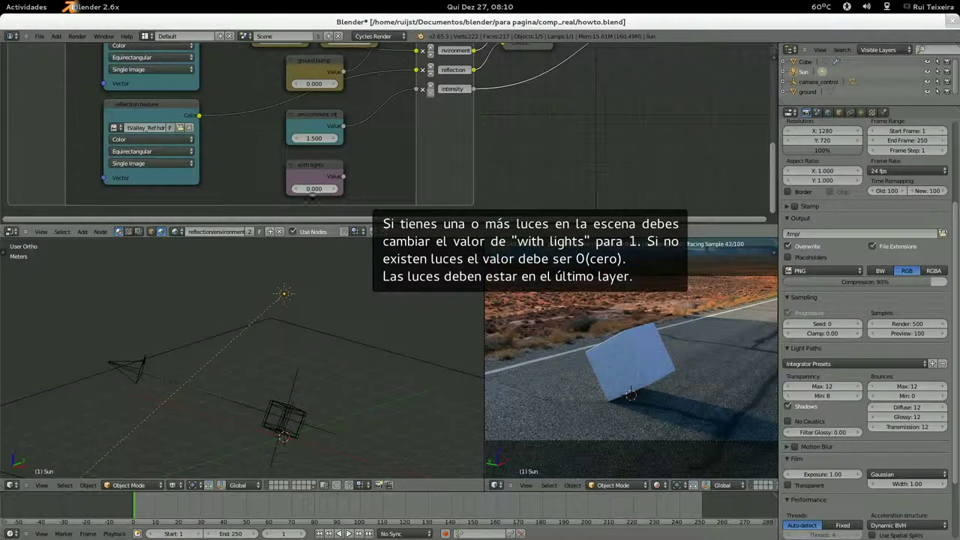
text(1)
key(Return)
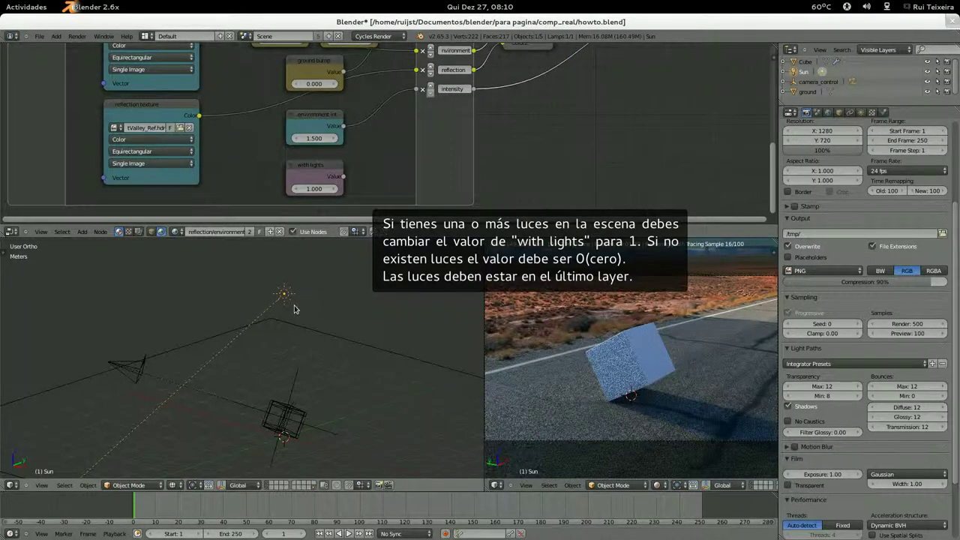
Step: Test deleting the Sun lamp with with lights at 0, then undo both changes
key(x)
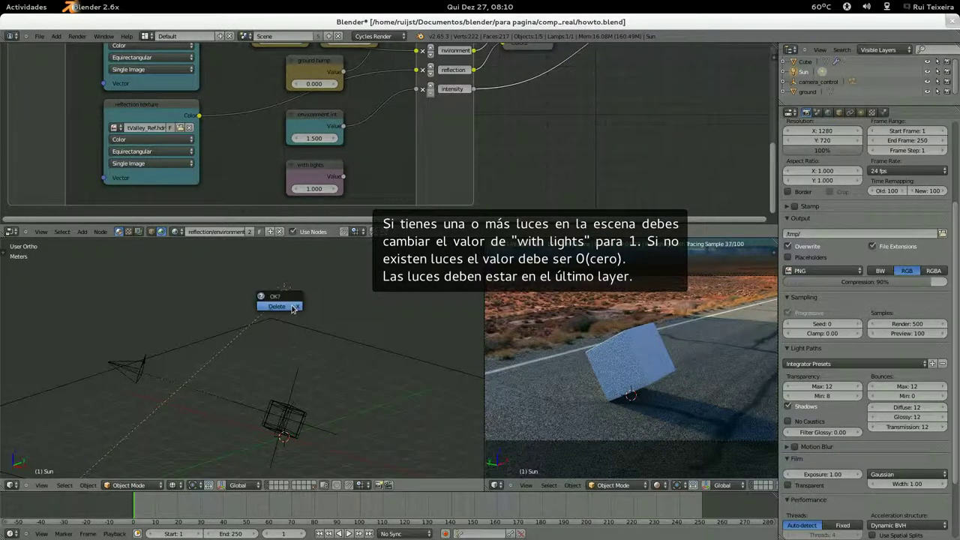
click(286, 307)
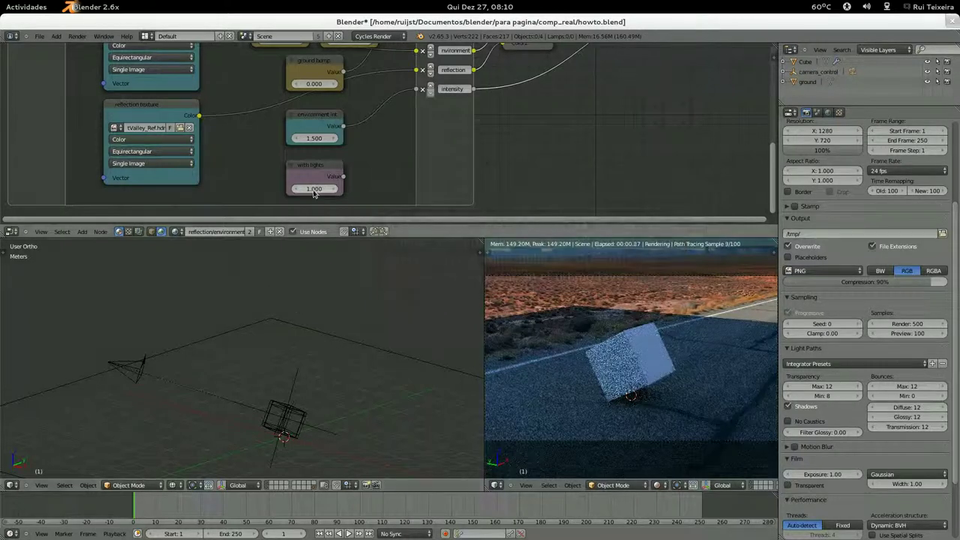
click(316, 188)
text(0)
key(Return)
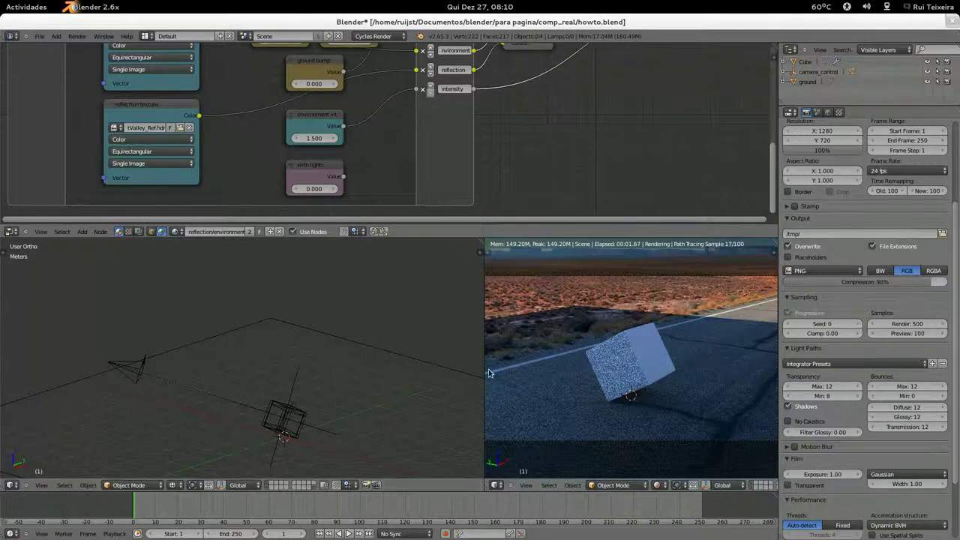
key(ctrl+z)
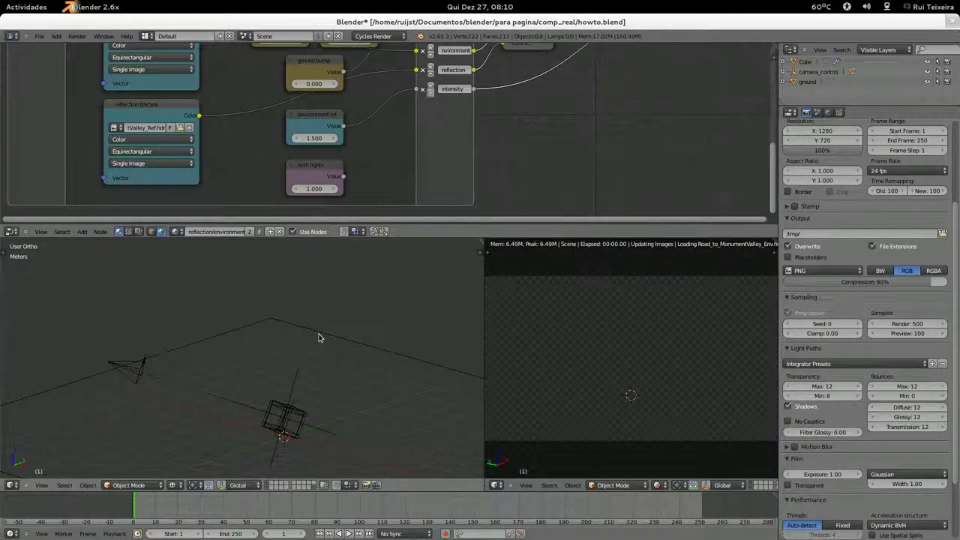
key(ctrl+z)
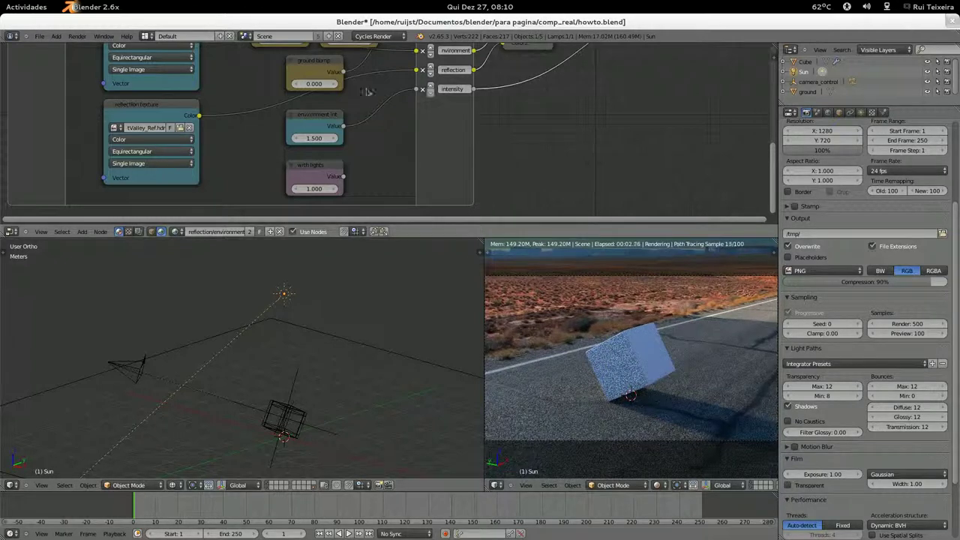
Step: Bring the RGB Curves node into view and raise the combined curve to brighten the ground
middle_drag(381, 172, 368, 165)
shift+scroll(376, 127, up, 4)
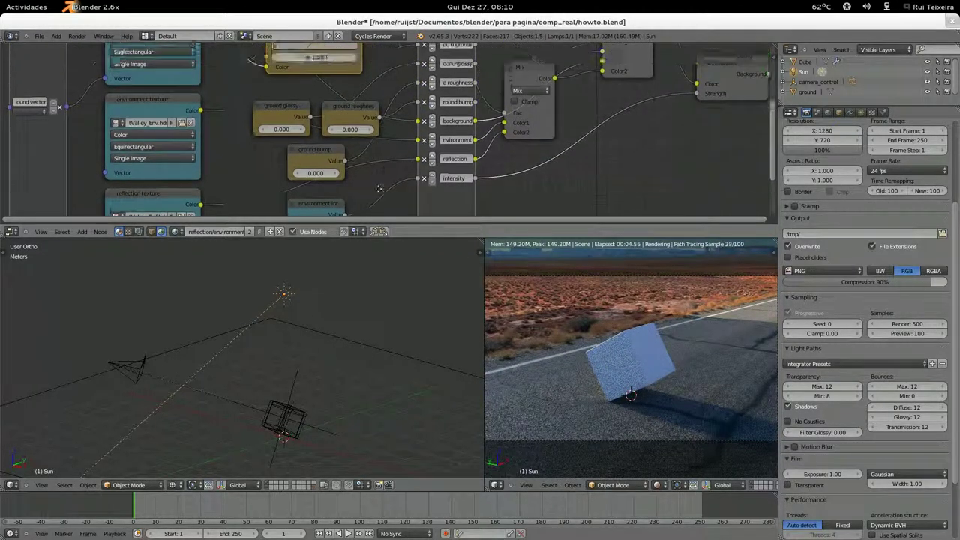
shift+scroll(379, 128, up, 1)
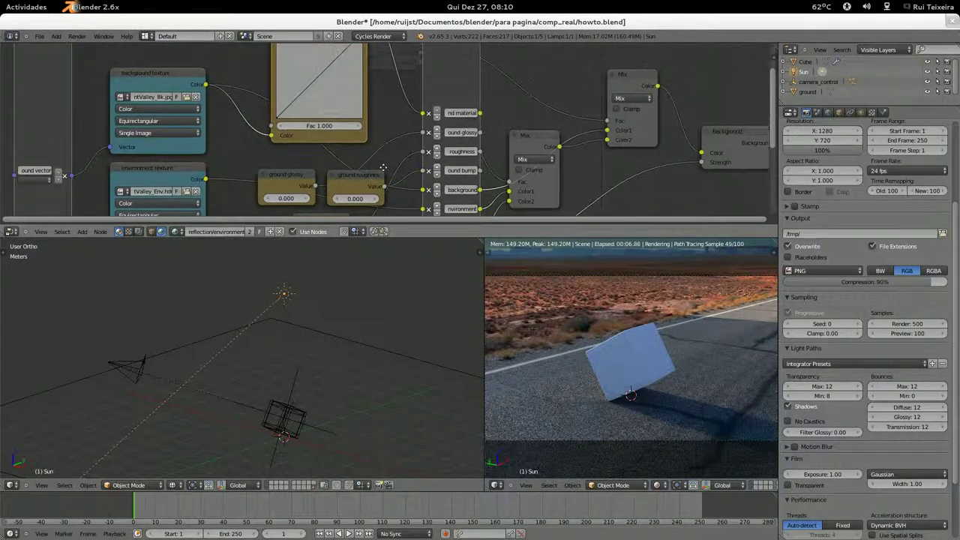
shift+scroll(379, 128, up, 2)
shift+scroll(328, 148, up, 2)
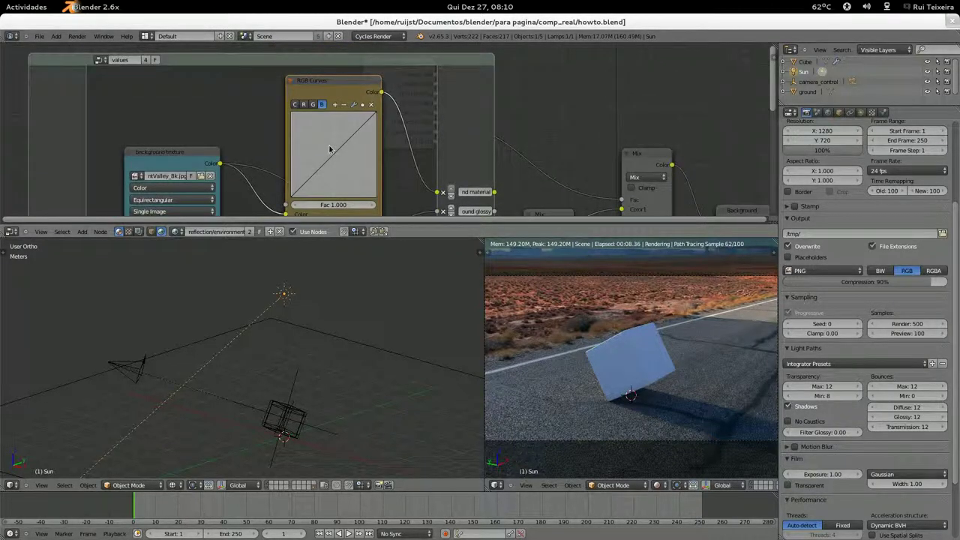
click(295, 104)
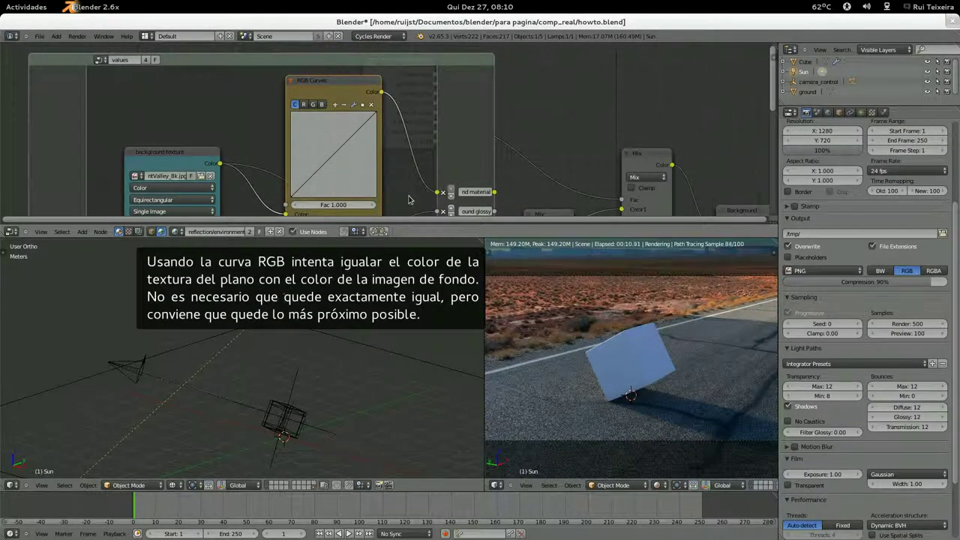
drag(330, 159, 324, 147)
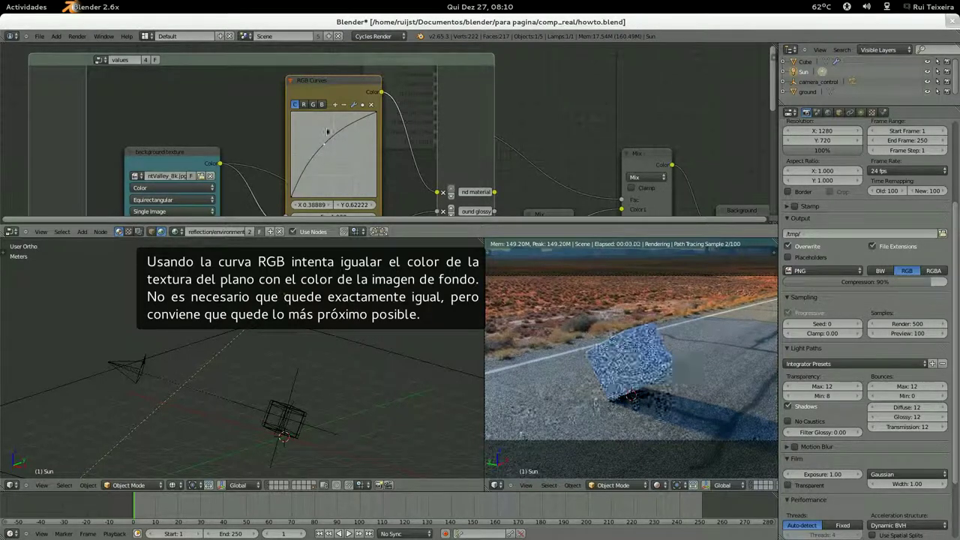
Step: Slightly lift the red curve, lower the blue curve, and add and lower a green curve point
click(304, 105)
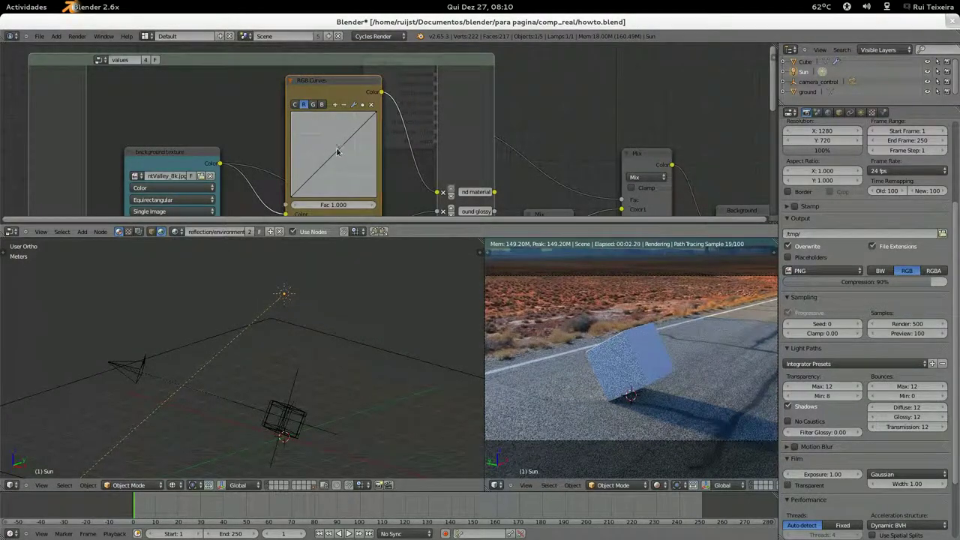
drag(333, 155, 331, 149)
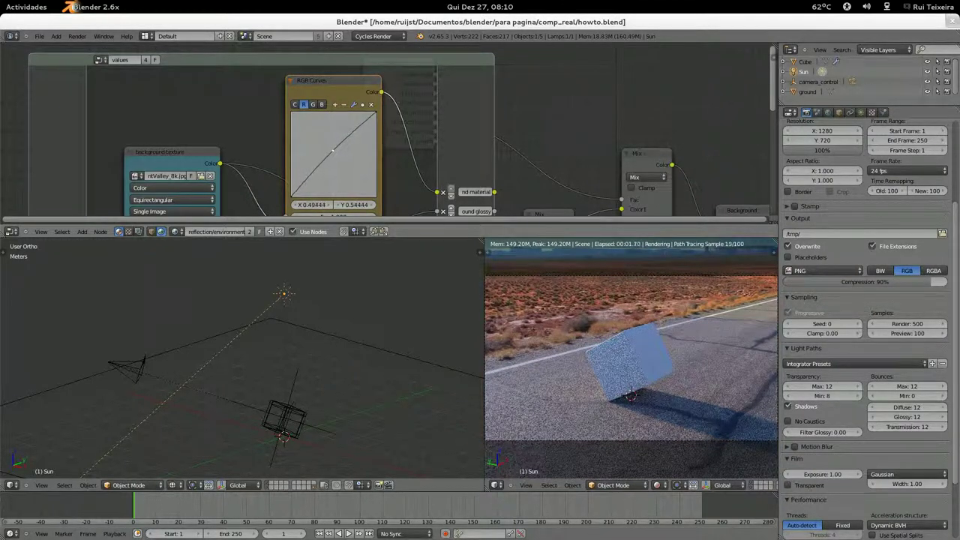
click(331, 150)
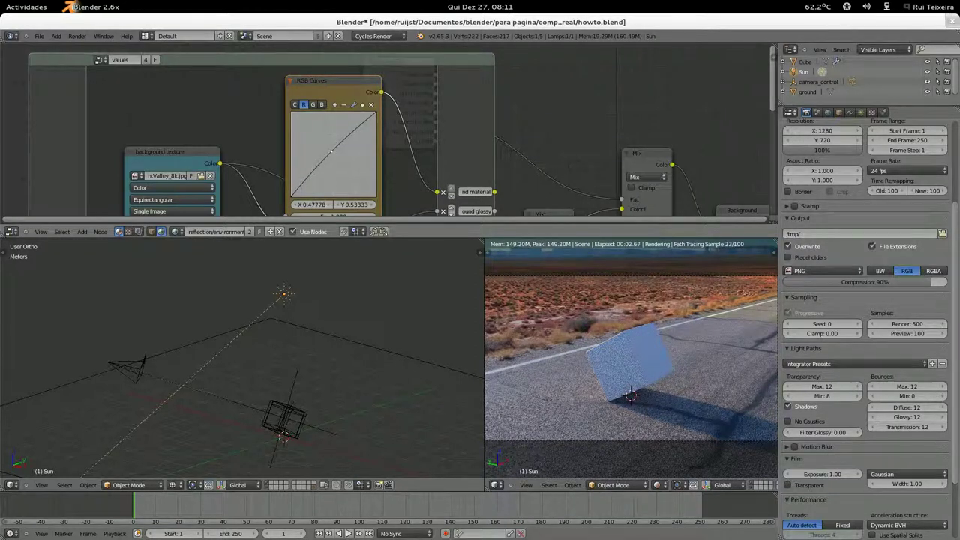
click(322, 105)
drag(334, 161, 337, 163)
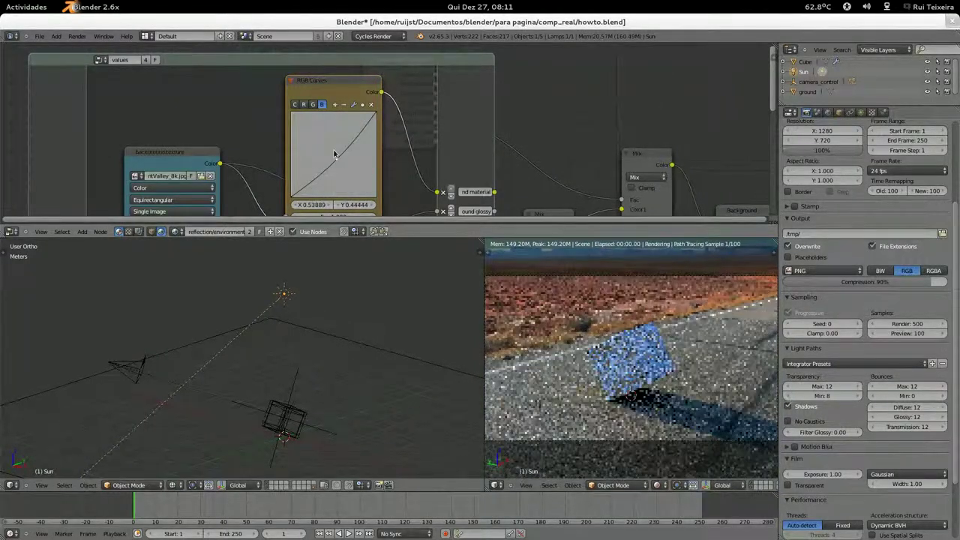
click(313, 104)
click(334, 157)
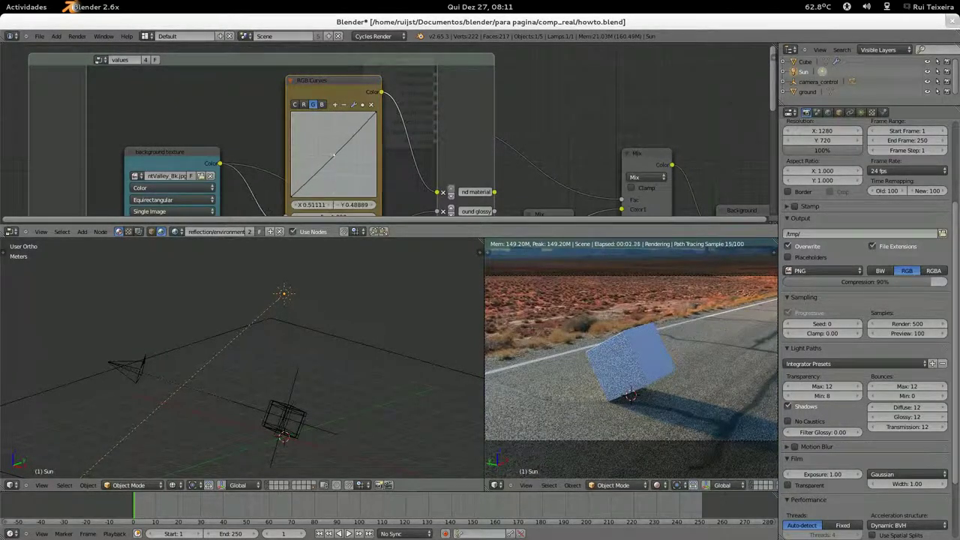
drag(335, 156, 335, 154)
Step: Rotate camera_control around Z and bend the combined curve up to X 0.35556, Y 0.65
right_click(302, 385)
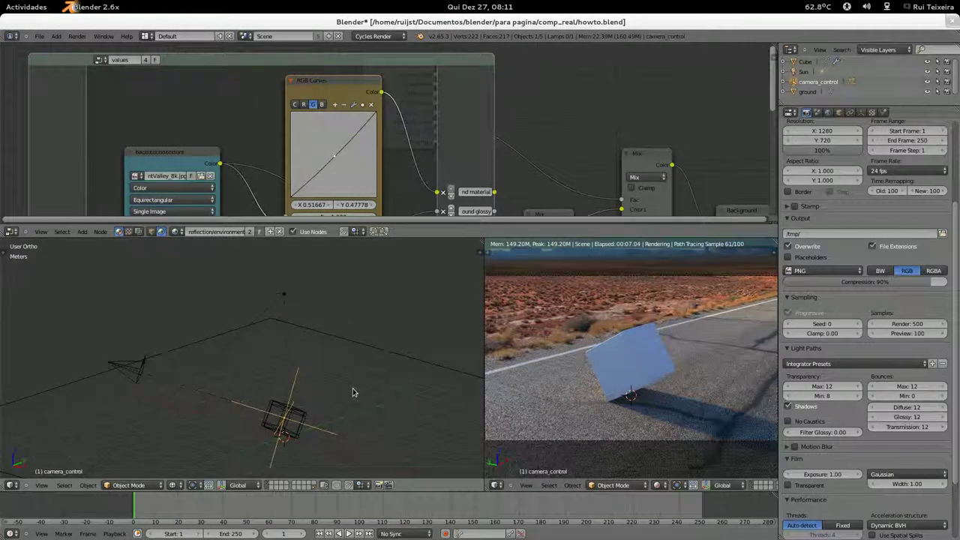
key(r)
key(z)
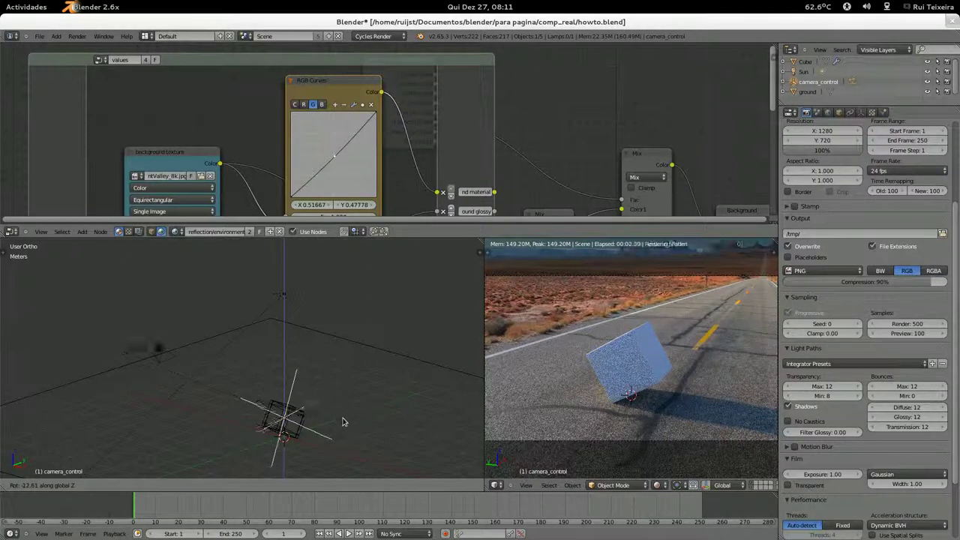
click(336, 428)
click(295, 105)
drag(325, 164, 321, 145)
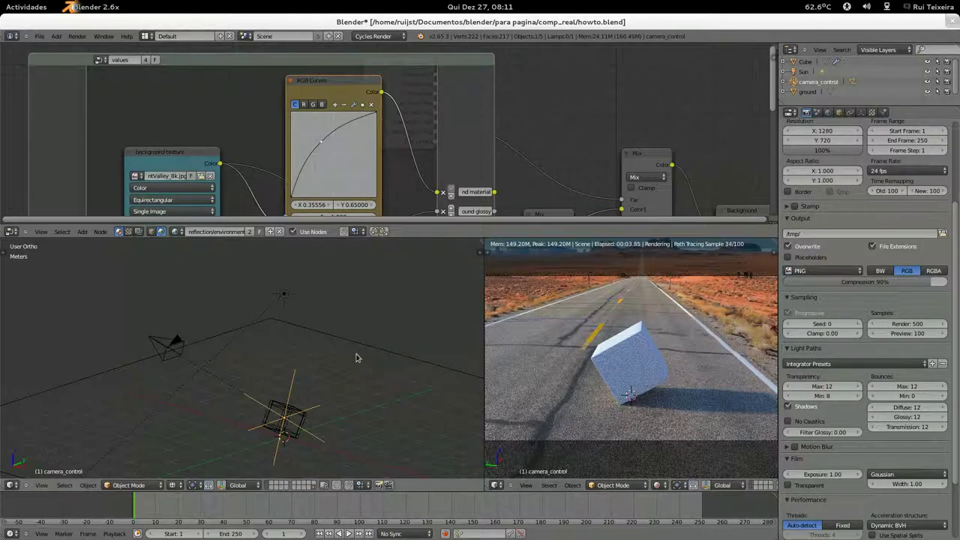
Step: Rotate the camera_control rig around Z again to reframe the road
key(r)
key(z)
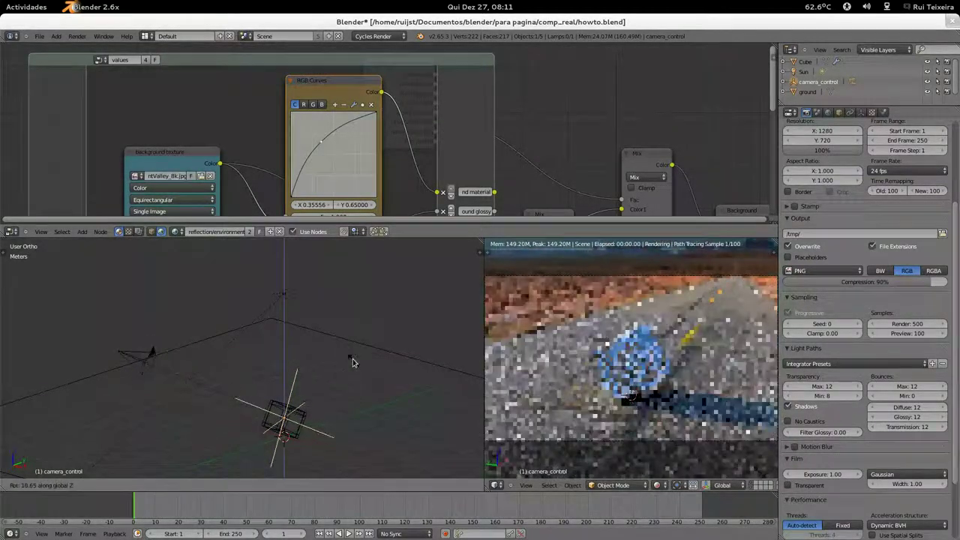
click(348, 356)
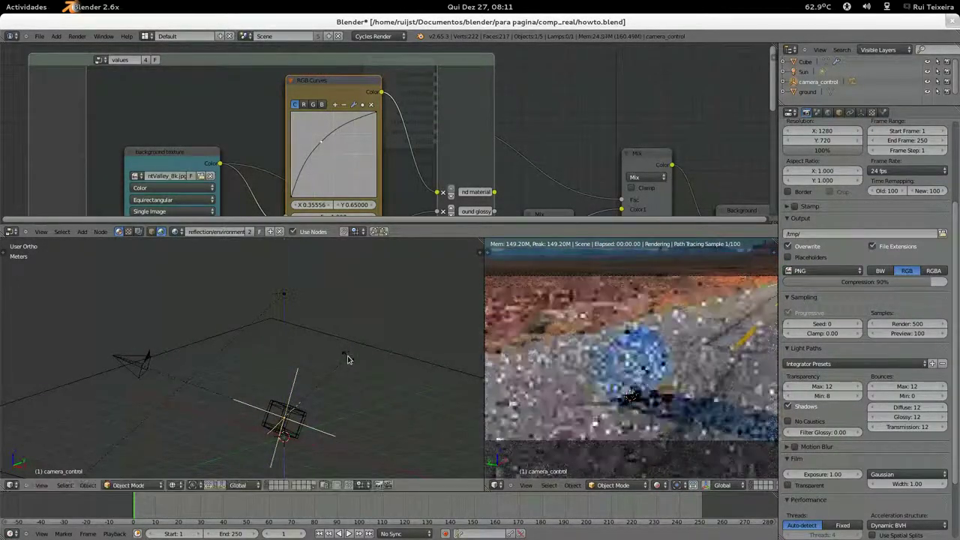
middle_drag(336, 365, 323, 353)
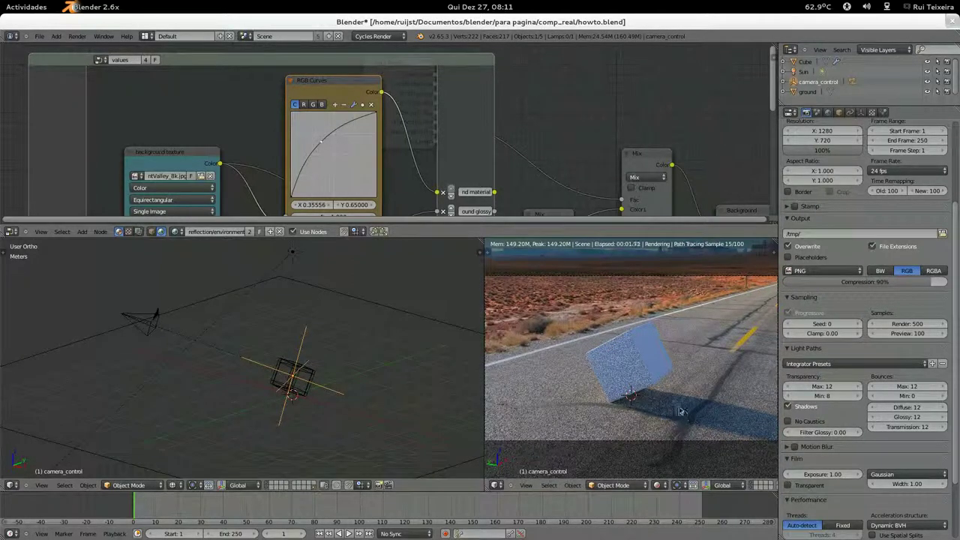
Step: Stop the rendered preview and delete the test cube
key(z)
middle_drag(256, 373, 282, 373)
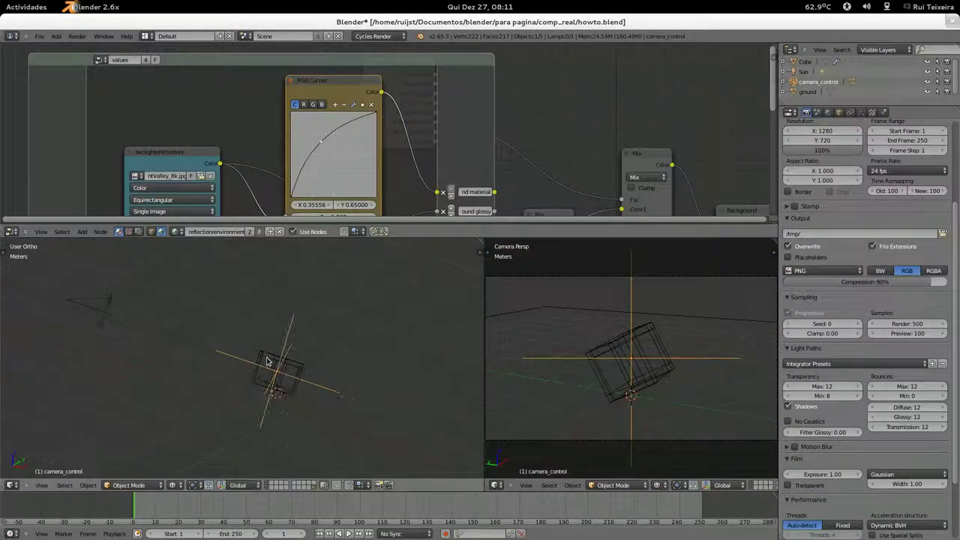
right_click(283, 373)
key(x)
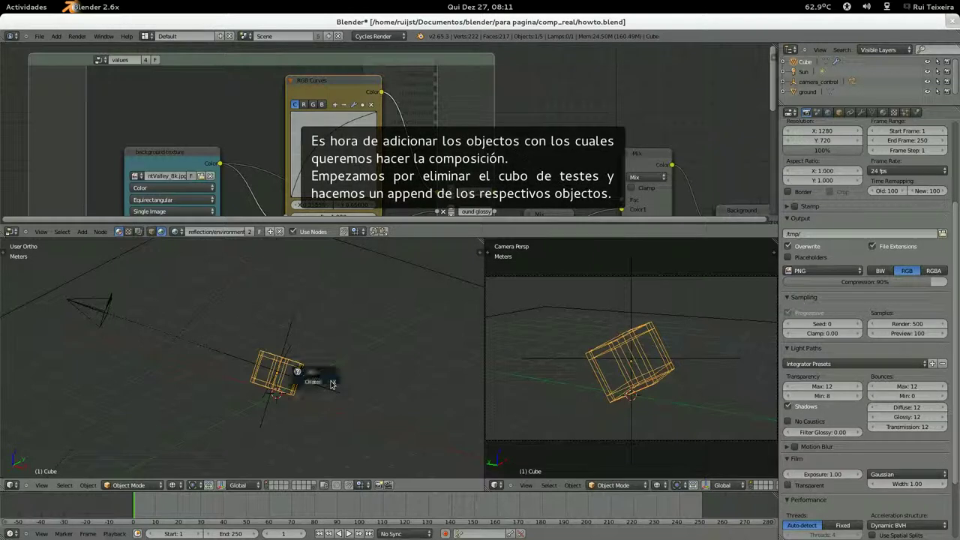
click(325, 388)
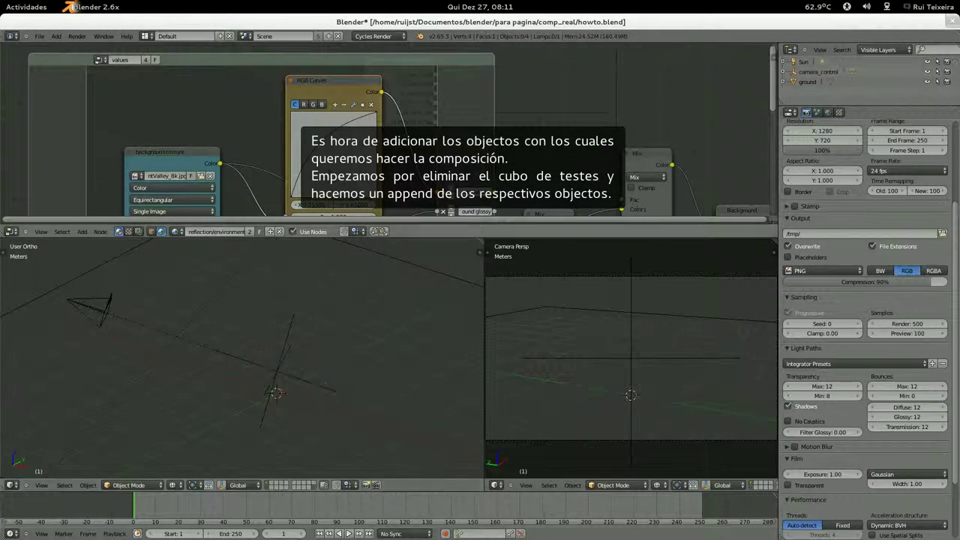
Step: Append the carro01 object from carros.blend into the scene
click(38, 36)
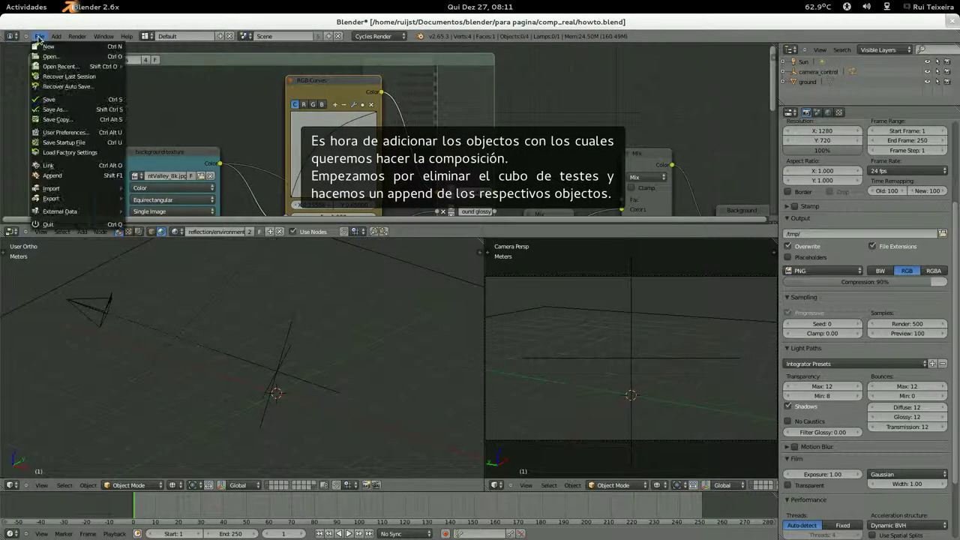
click(75, 178)
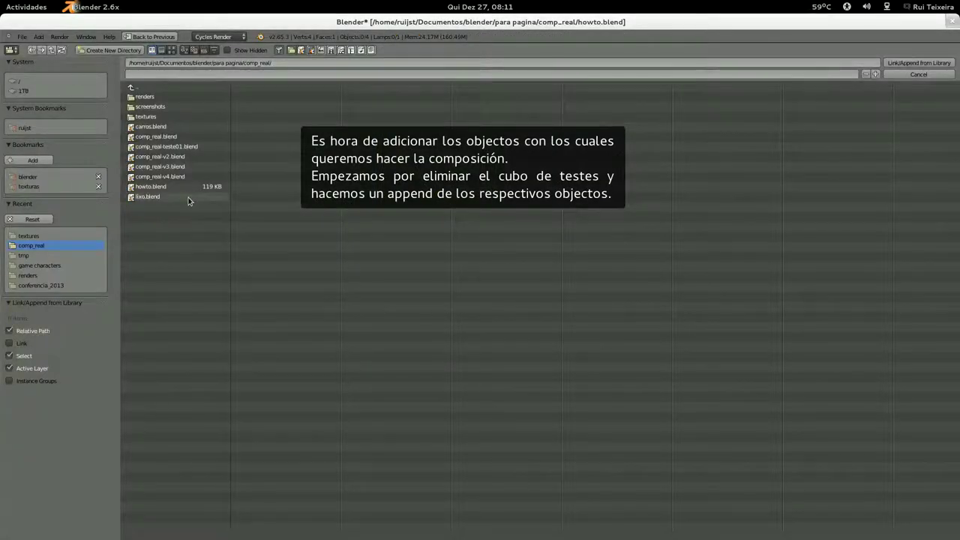
click(159, 129)
click(149, 133)
double_click(145, 96)
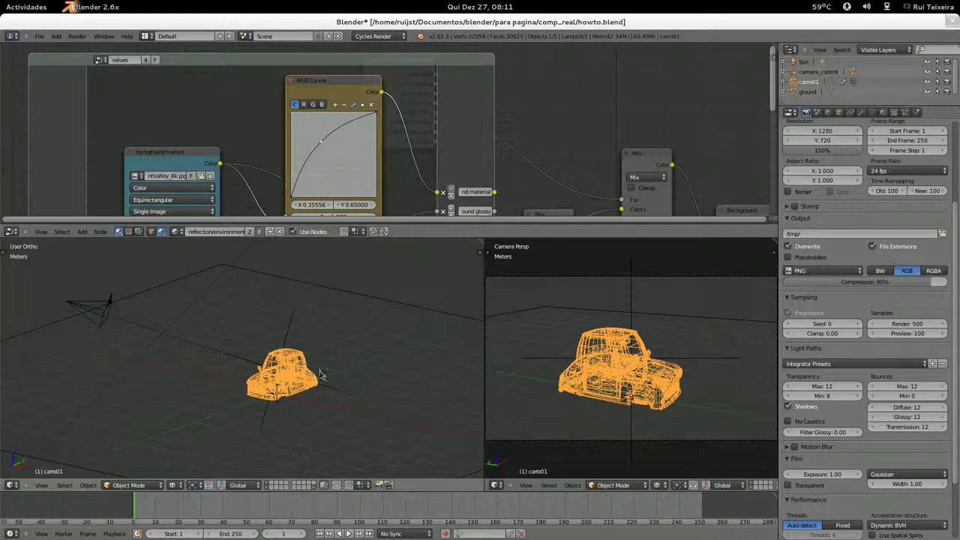
Step: Keep the car on layer 1 and switch the right viewport to Rendered shading
key(m)
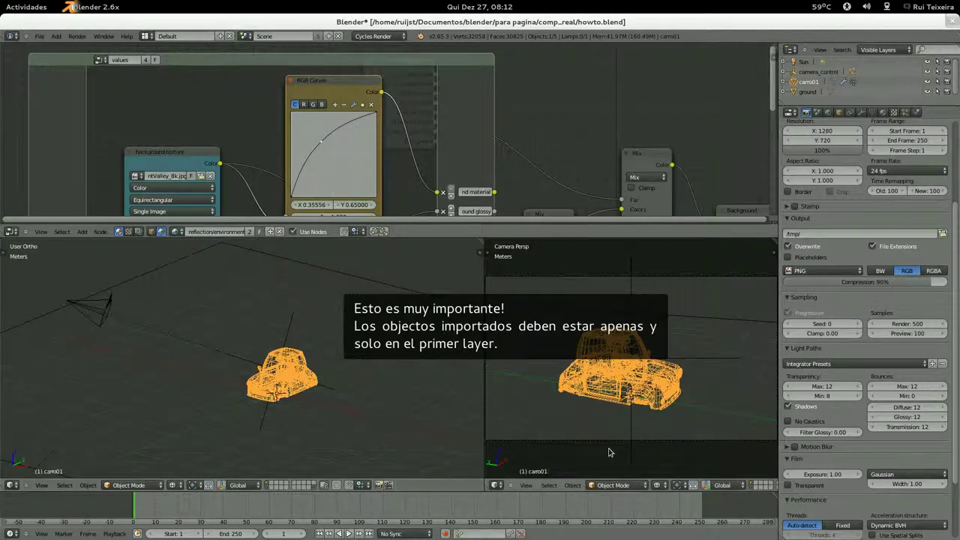
click(658, 485)
click(673, 420)
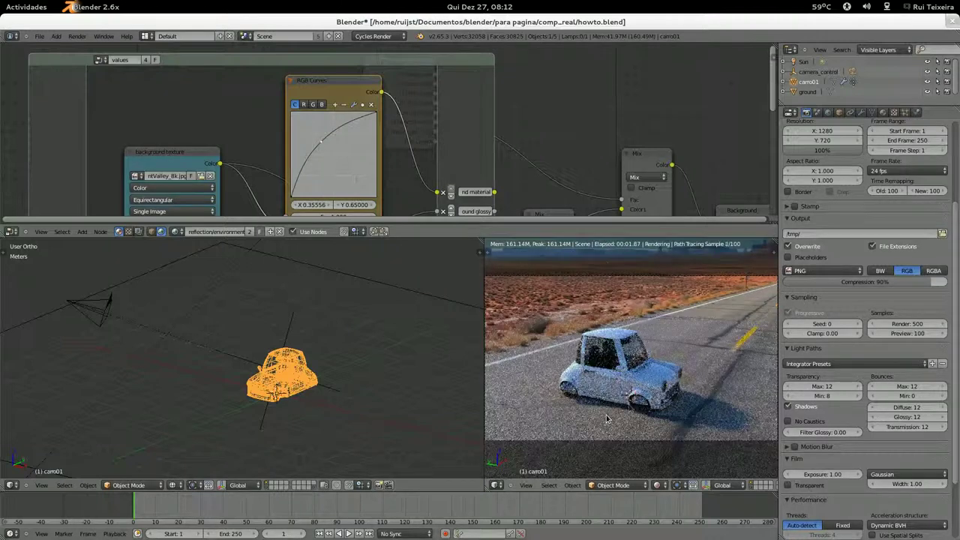
Step: Select camera_control and start rotating it around the global Z axis
right_click(292, 319)
key(r)
key(z)
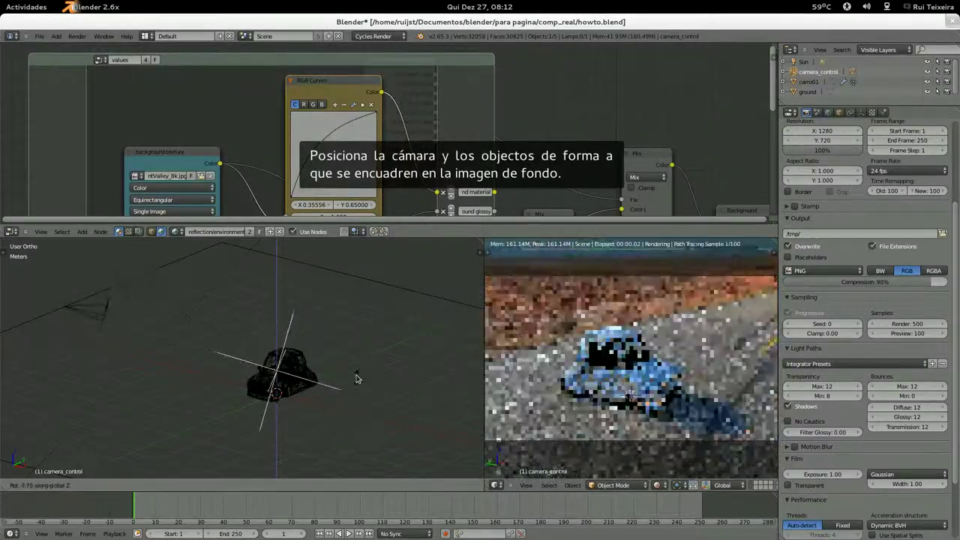
Step: Confirm the rig rotation and turn carro01 to −116.83° around Z along the road
click(315, 378)
right_click(315, 378)
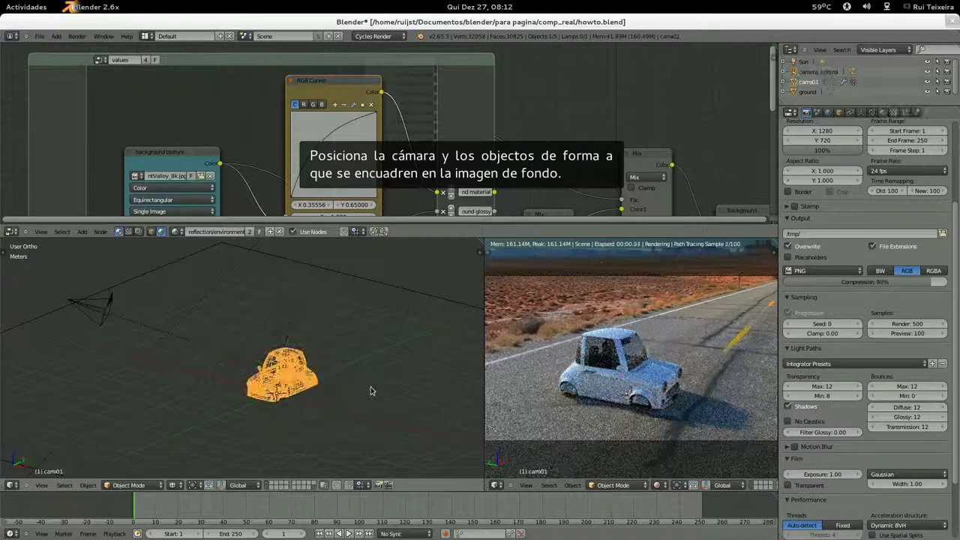
key(r)
key(z)
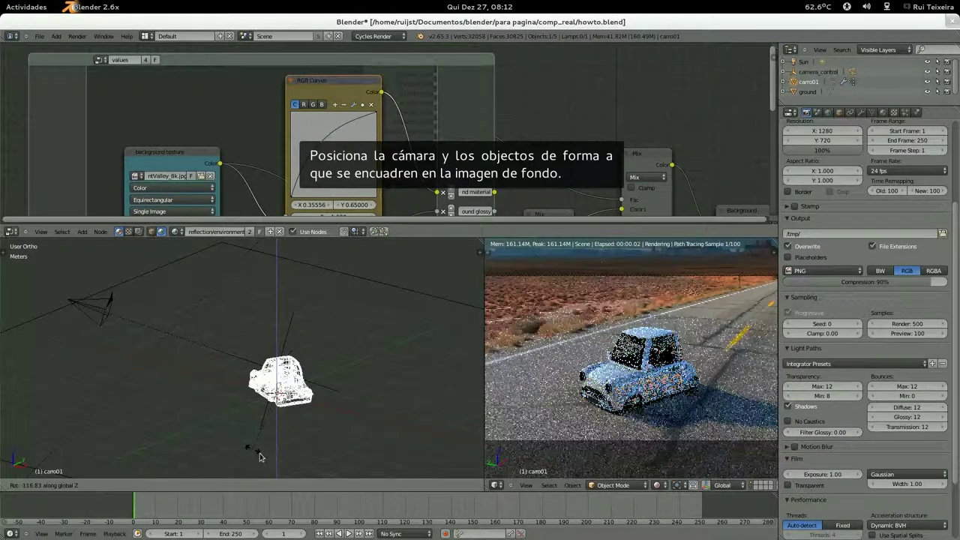
click(259, 455)
Step: Shift the camera_control rig along Y, then select the Camera and start moving it left
right_click(350, 403)
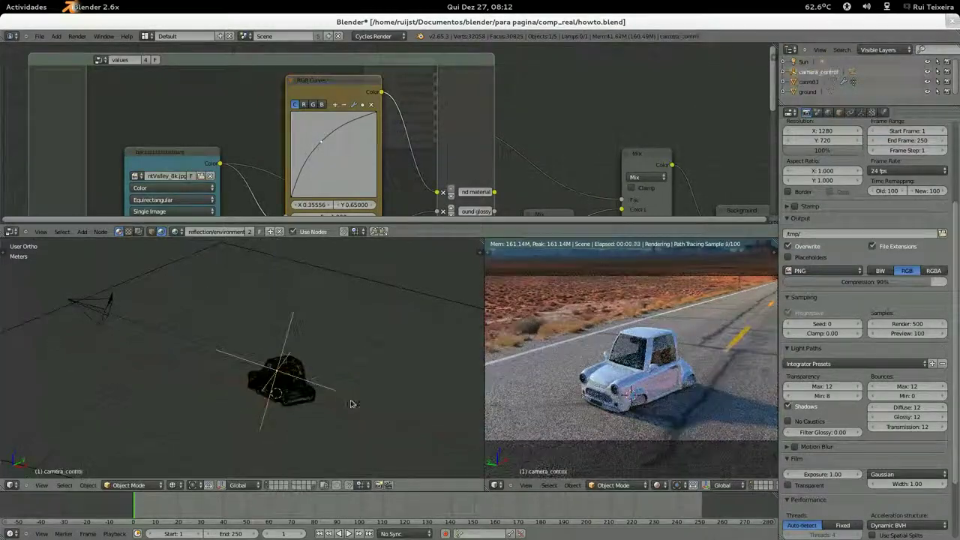
key(g)
key(x)
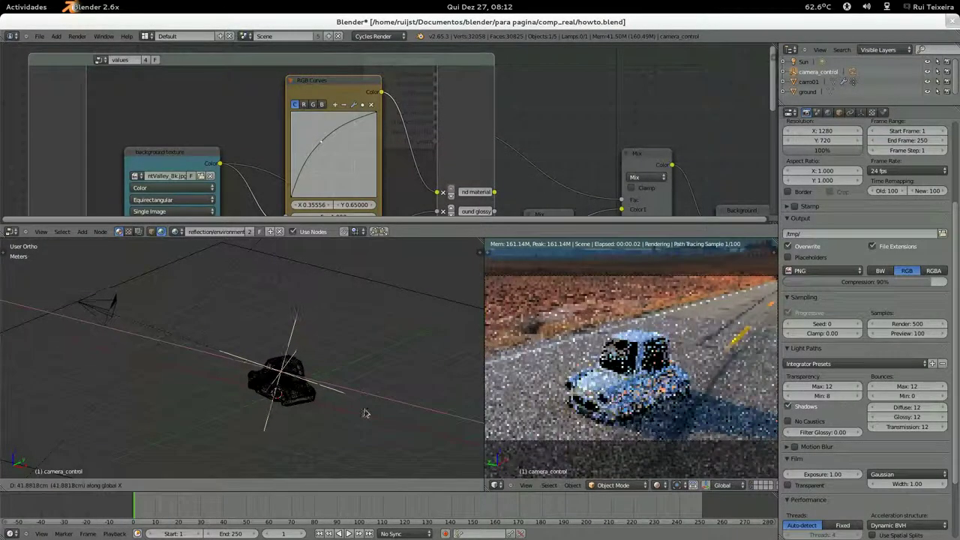
key(y)
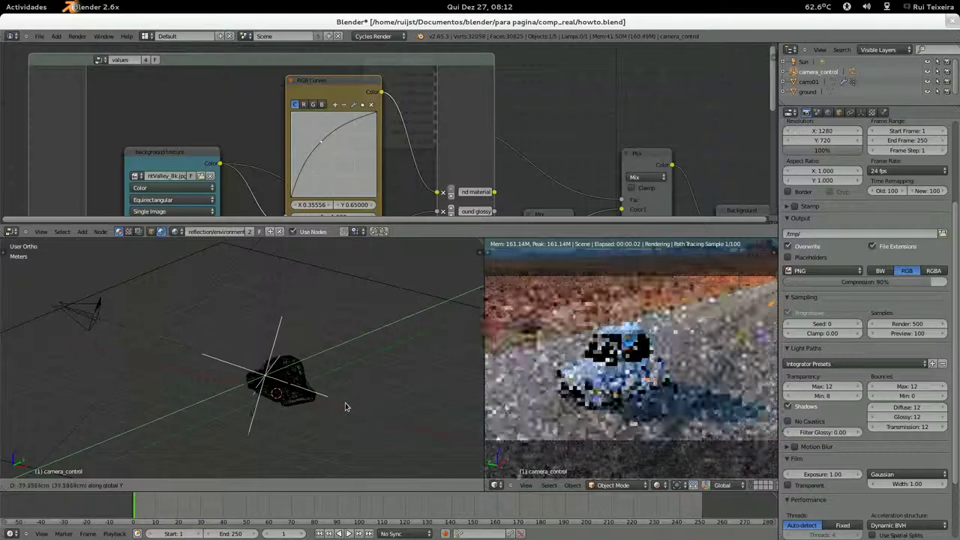
click(349, 409)
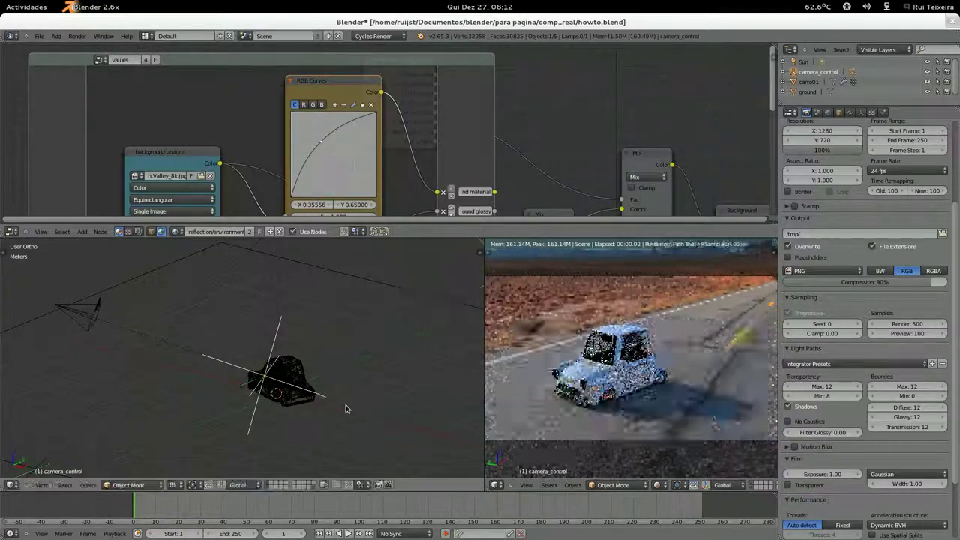
right_click(94, 322)
key(g)
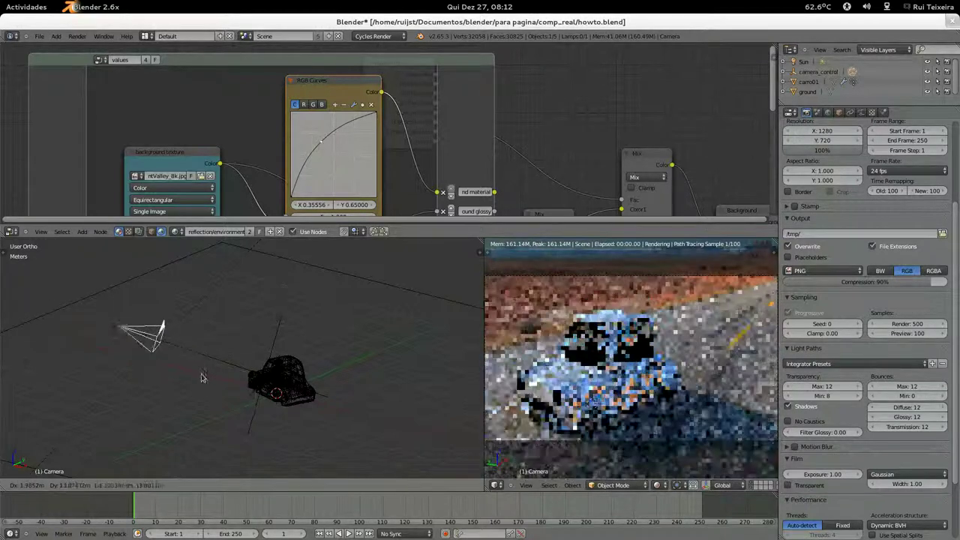
Step: Confirm the camera's new position and raise its focal length to 31.9 mm
click(131, 350)
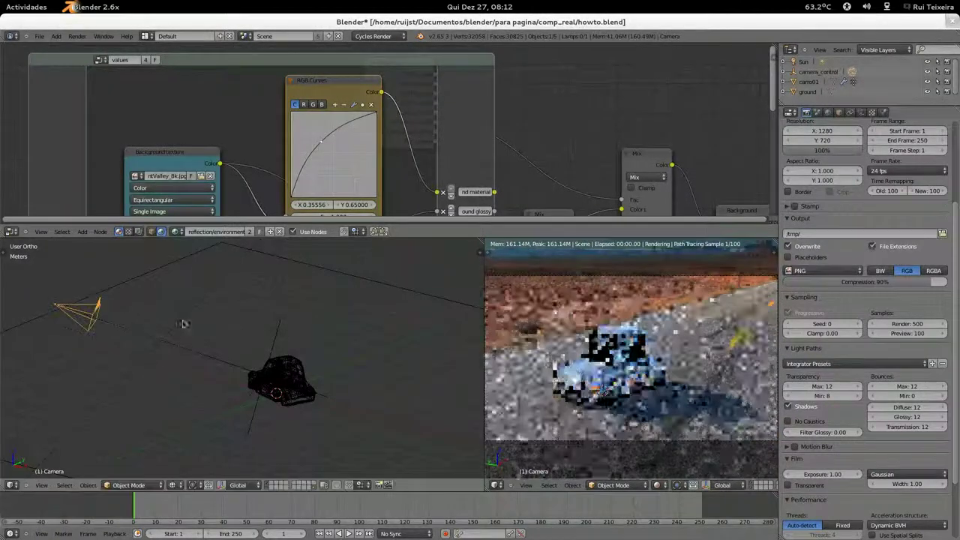
click(861, 112)
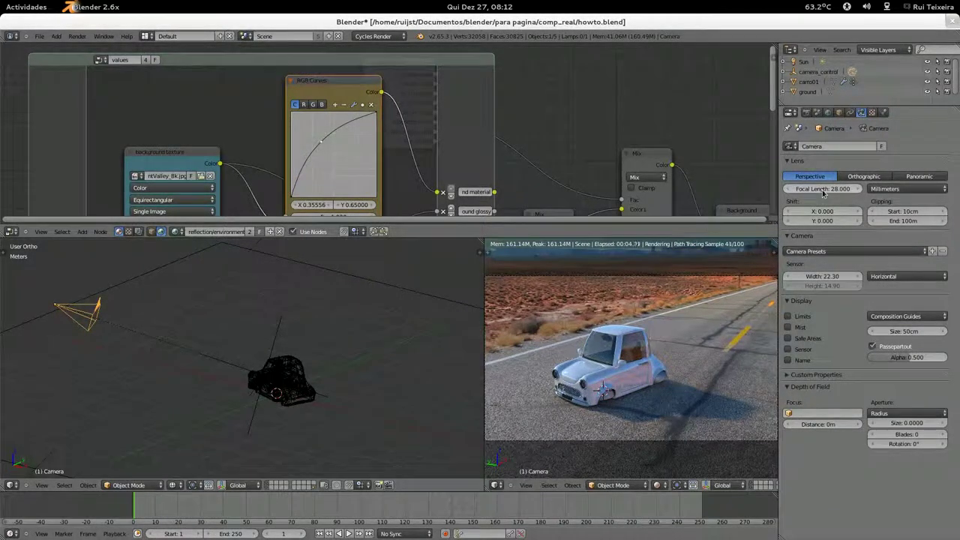
mouse_move(823, 188)
mouse_down()
mouse_move(863, 188)
mouse_move(838, 188)
mouse_up()
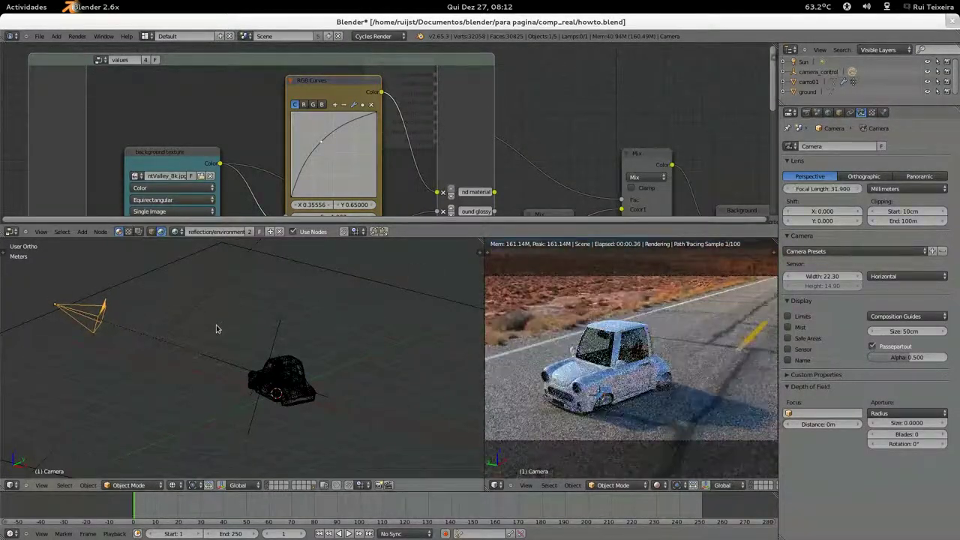
Step: Move the camera closer to frame the car tighter, then select the camera_control empty
key(g)
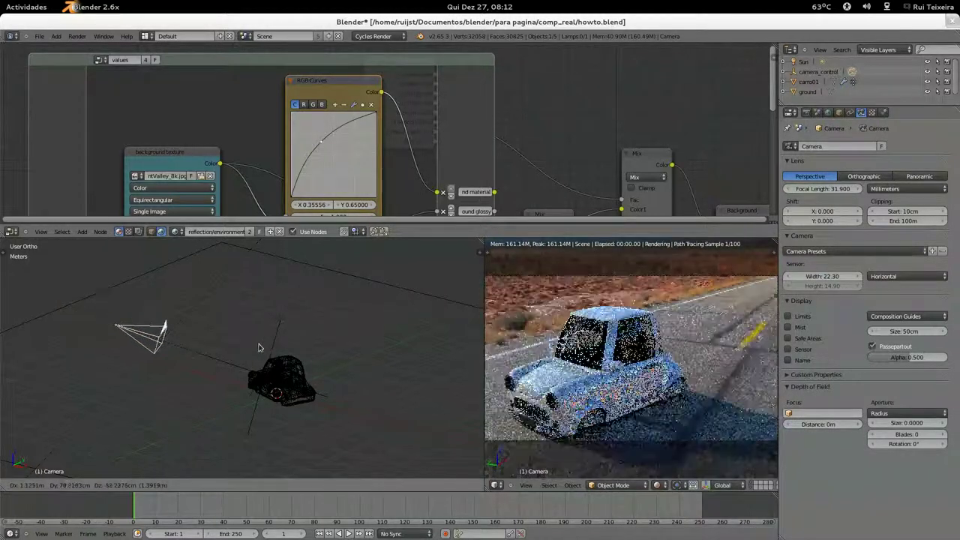
click(252, 347)
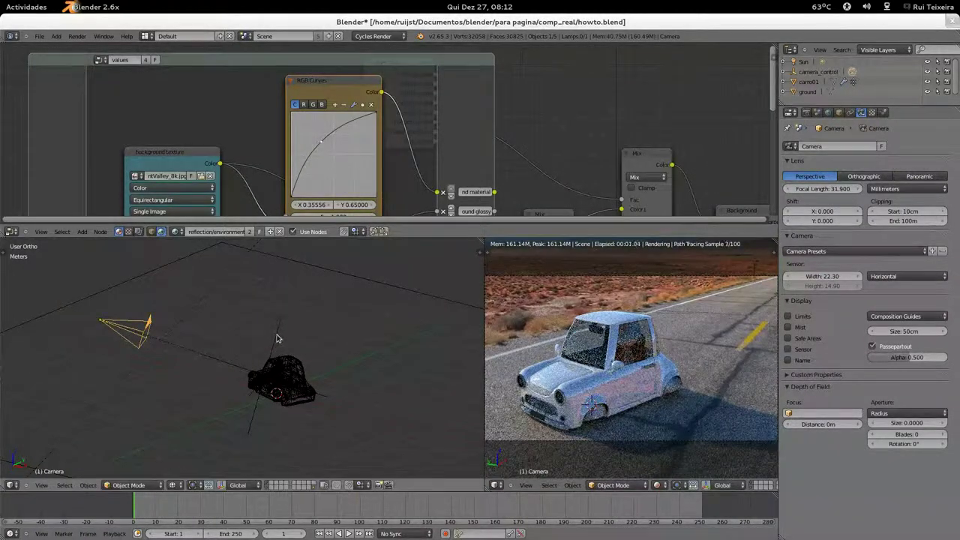
right_click(305, 329)
right_click(282, 326)
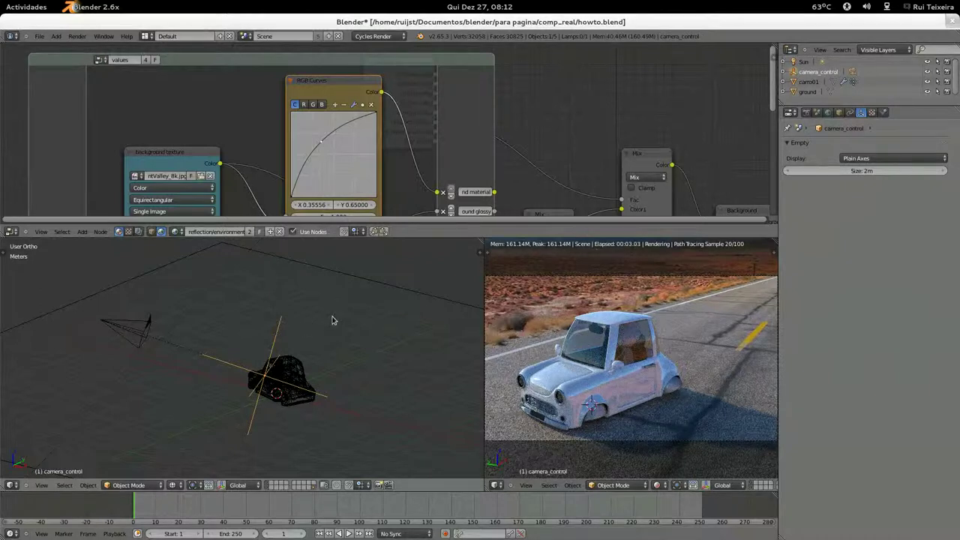
Step: Move camera_control along global X and tilt it on its local X so the car appears larger
key(g)
key(x)
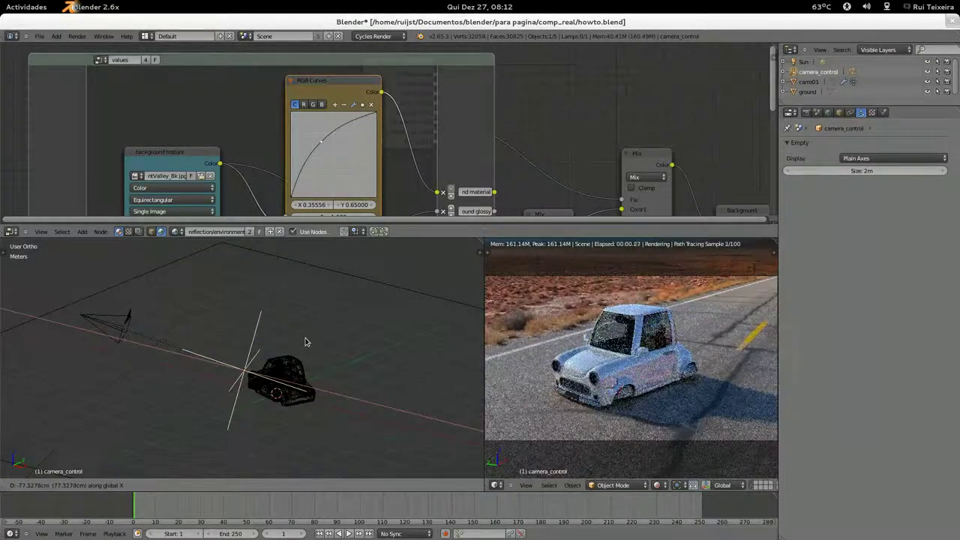
click(305, 342)
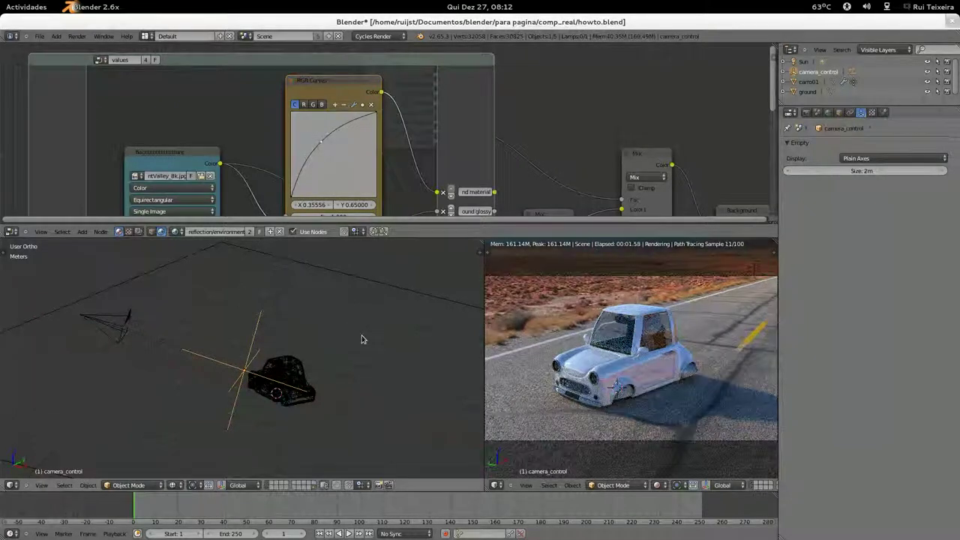
key(r)
key(x)
key(x)
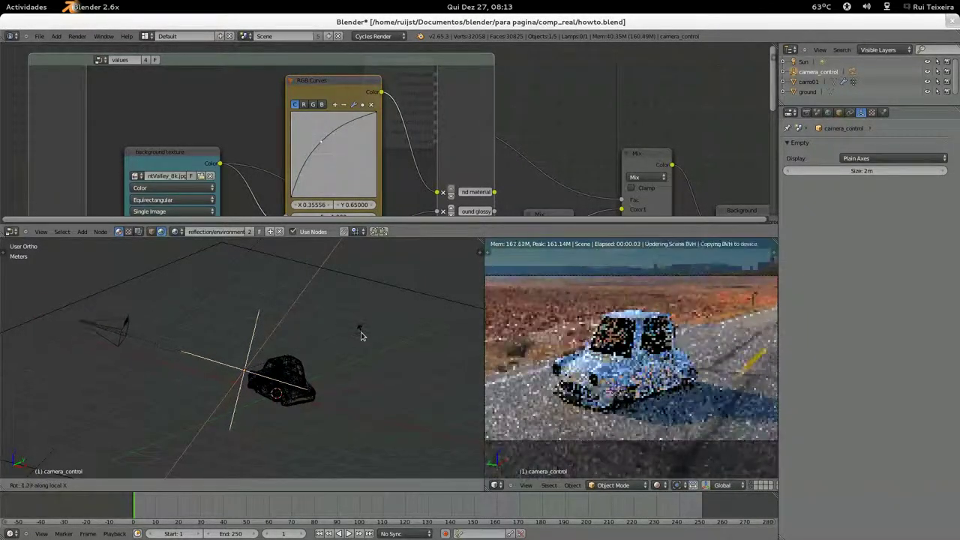
click(360, 335)
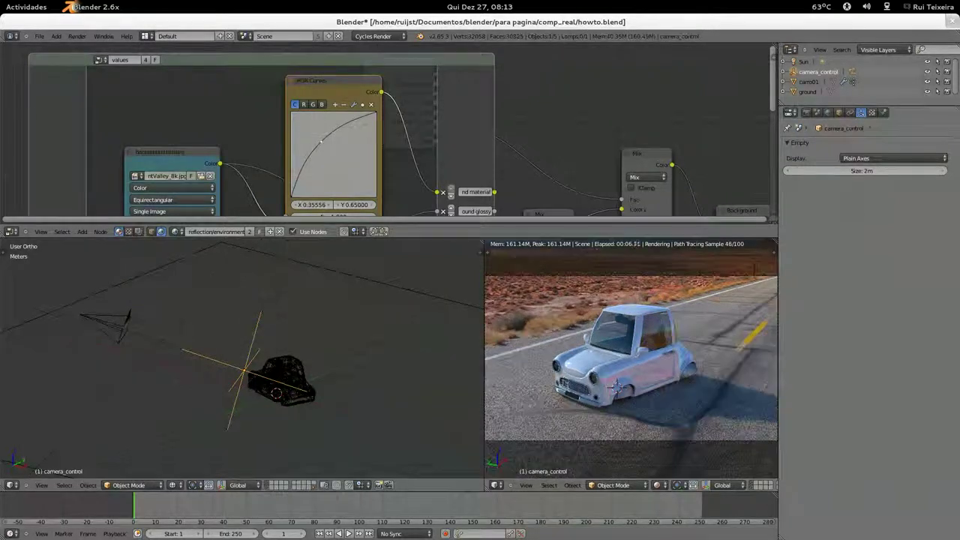
click(807, 112)
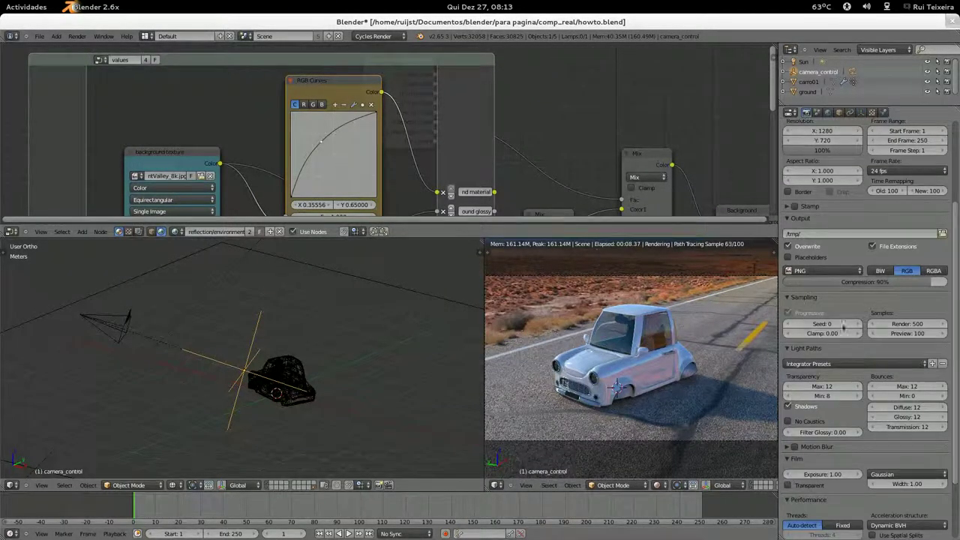
Step: Enable transparent film, set resolution scale to 70% and render samples to 200
click(788, 485)
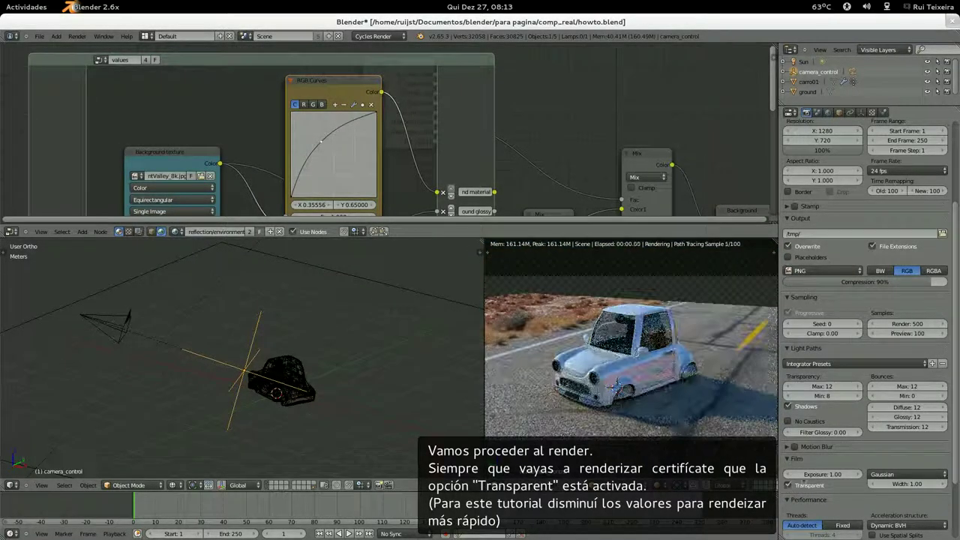
click(824, 152)
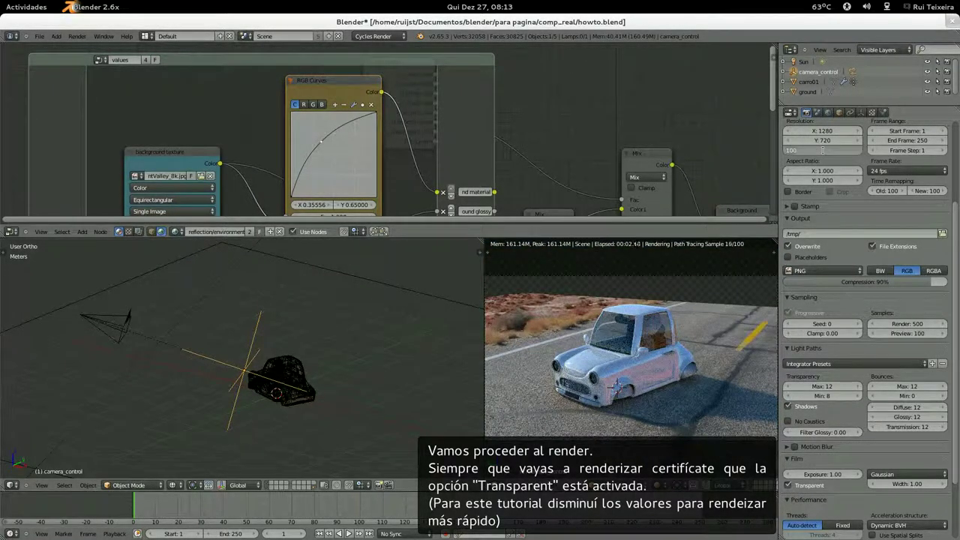
text(70)
key(Return)
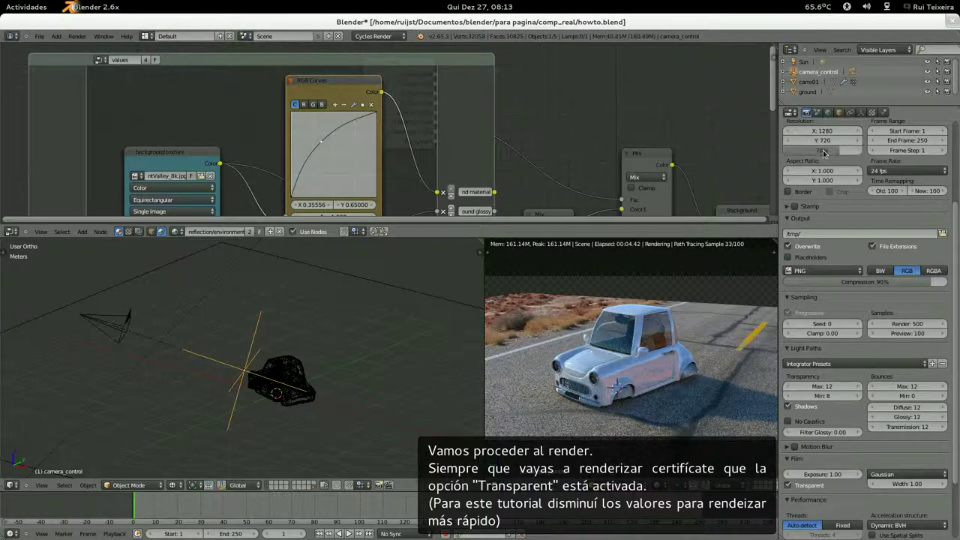
click(906, 325)
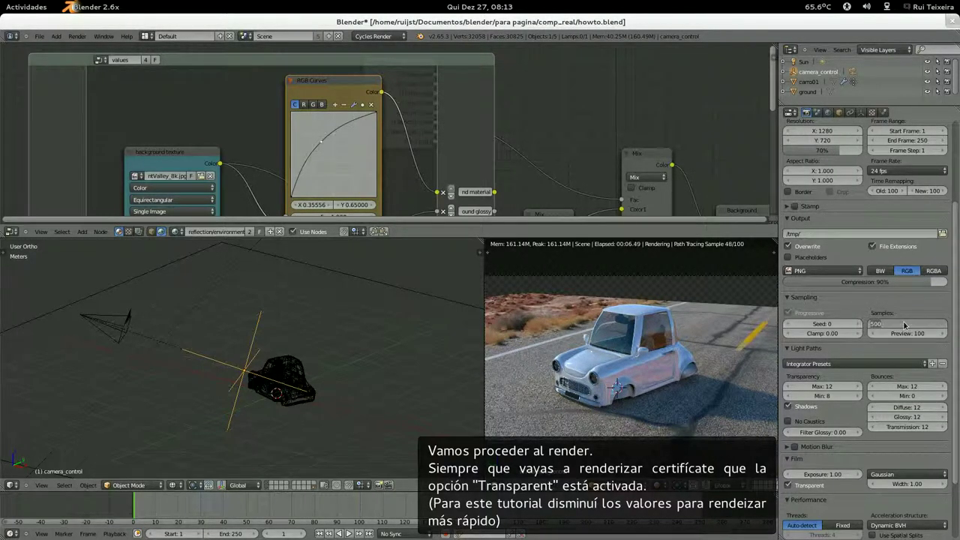
text(200)
key(Return)
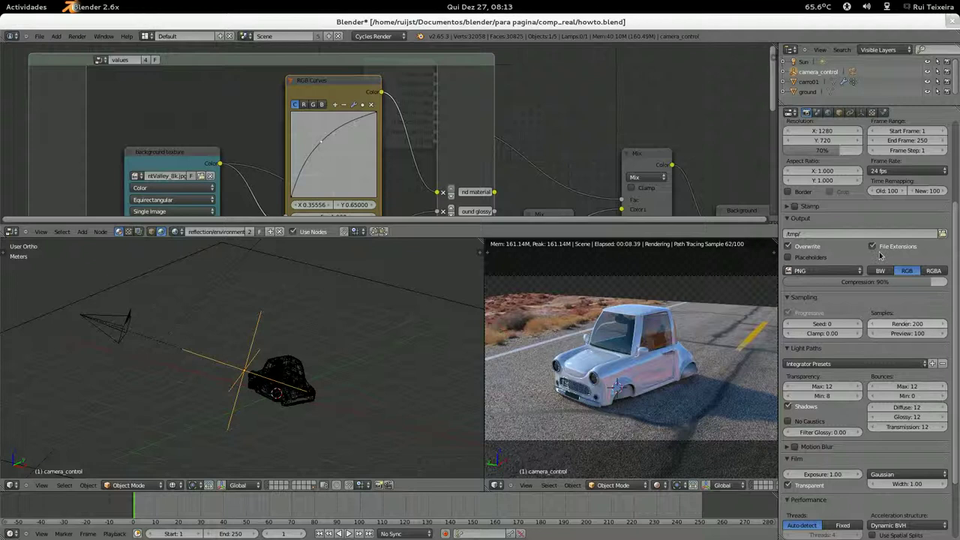
drag(954, 249, 943, 158)
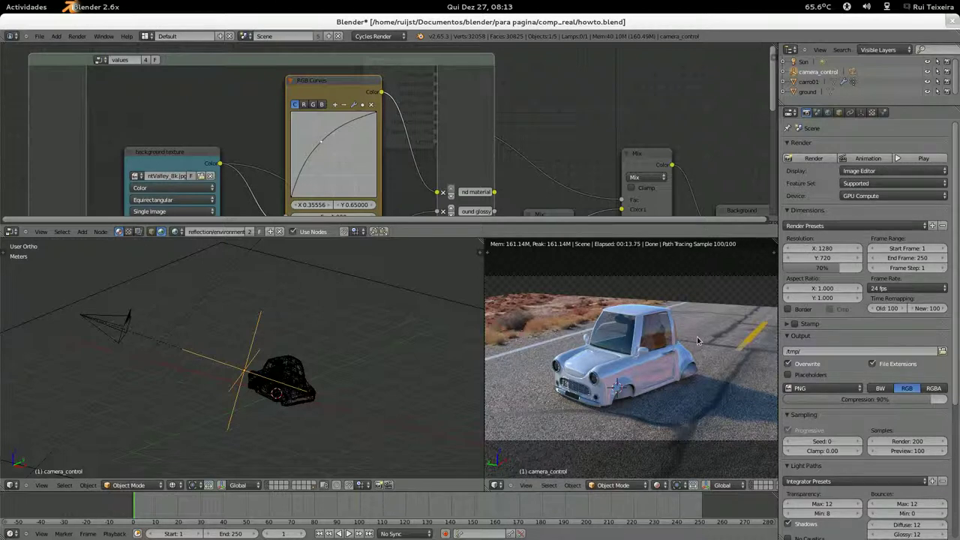
key(shift+z)
Step: Render the car on the desert road and inspect the result image
click(810, 159)
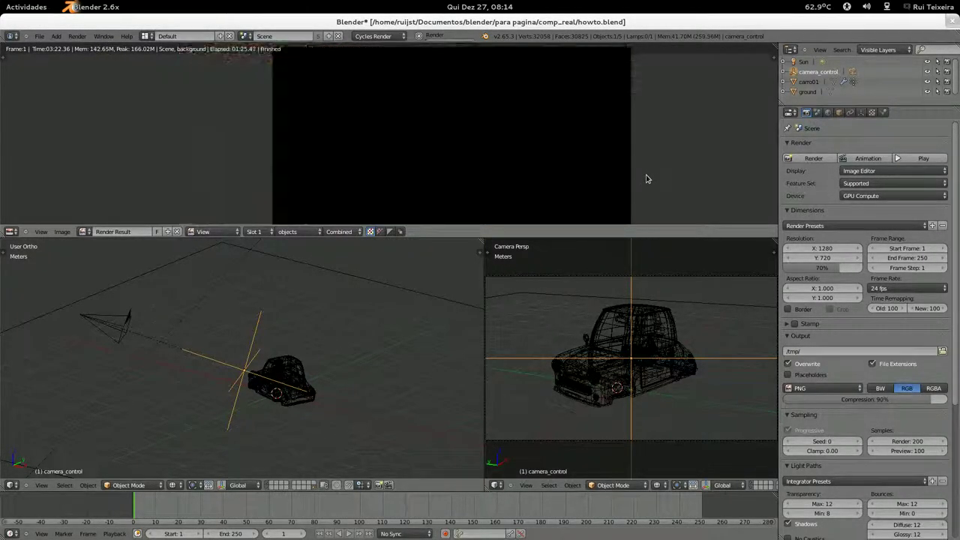
middle_drag(645, 177, 619, 155)
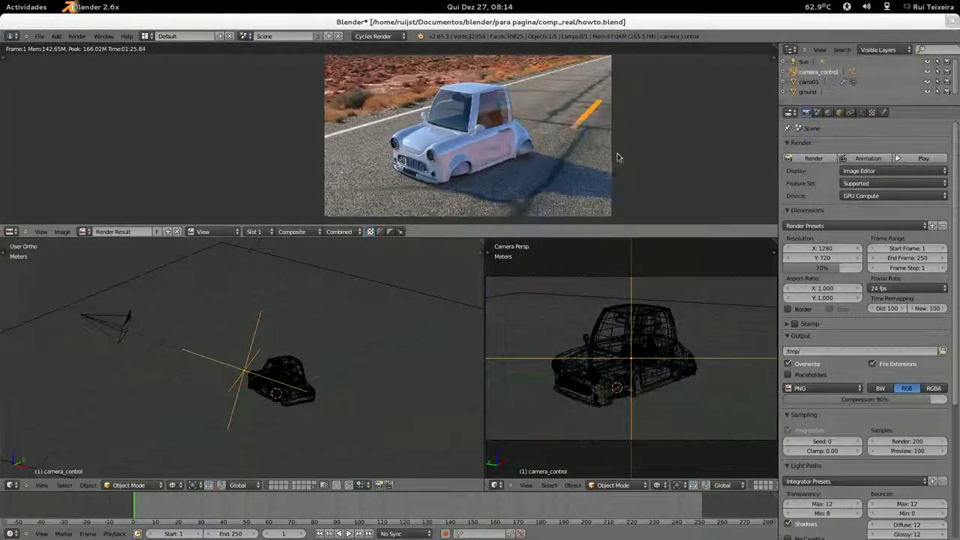
scroll(484, 156, up, 4)
scroll(484, 155, down, 2)
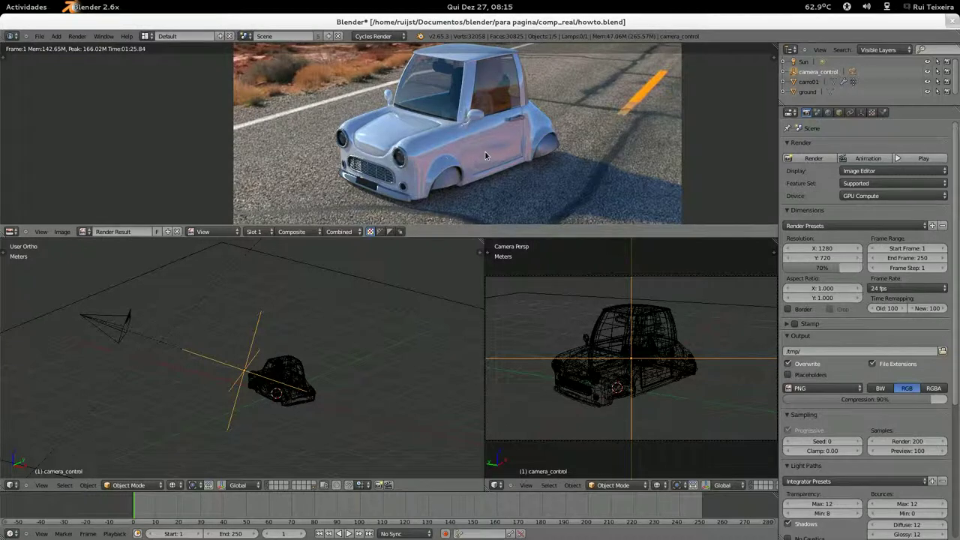
Step: View the render maximized, restore the layout, and render into empty Slot 2
key(ctrl+Up)
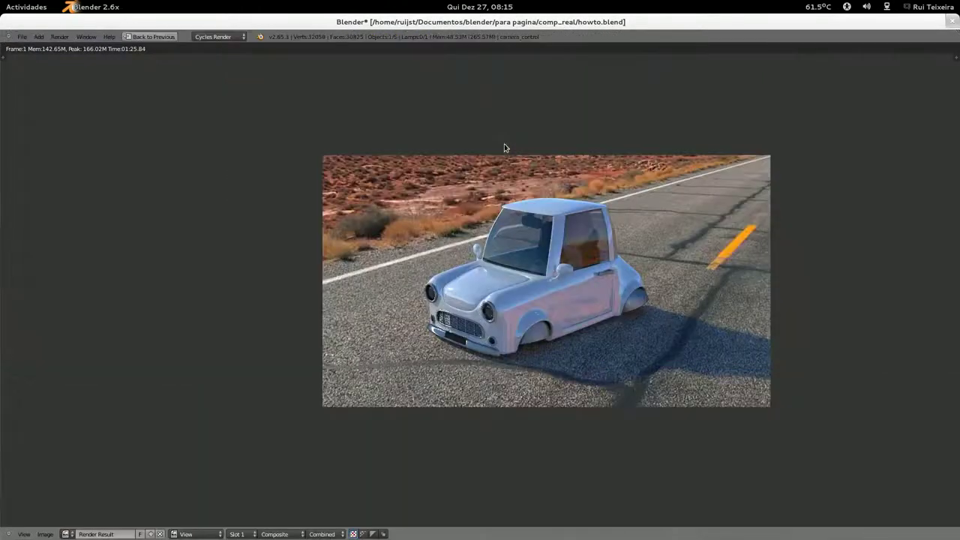
middle_drag(549, 308, 505, 307)
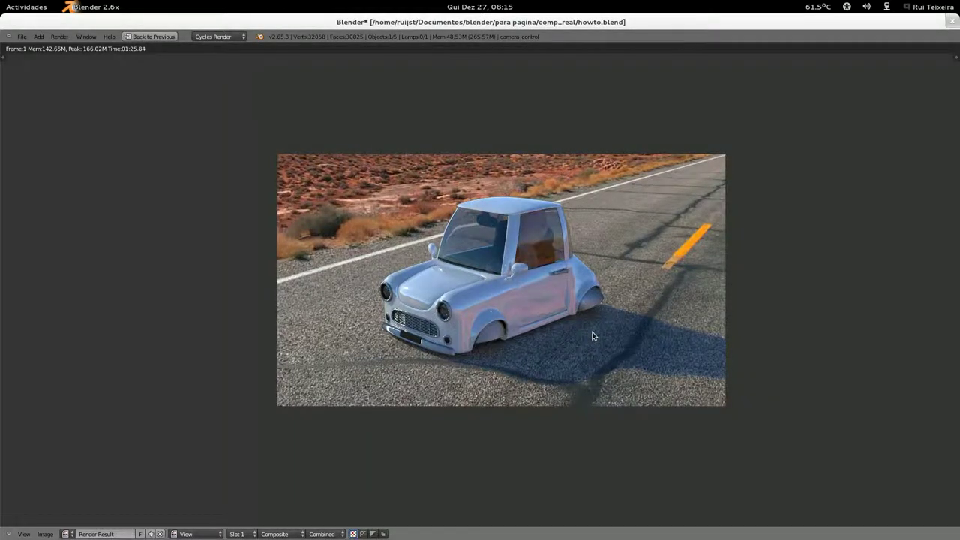
key(ctrl+Up)
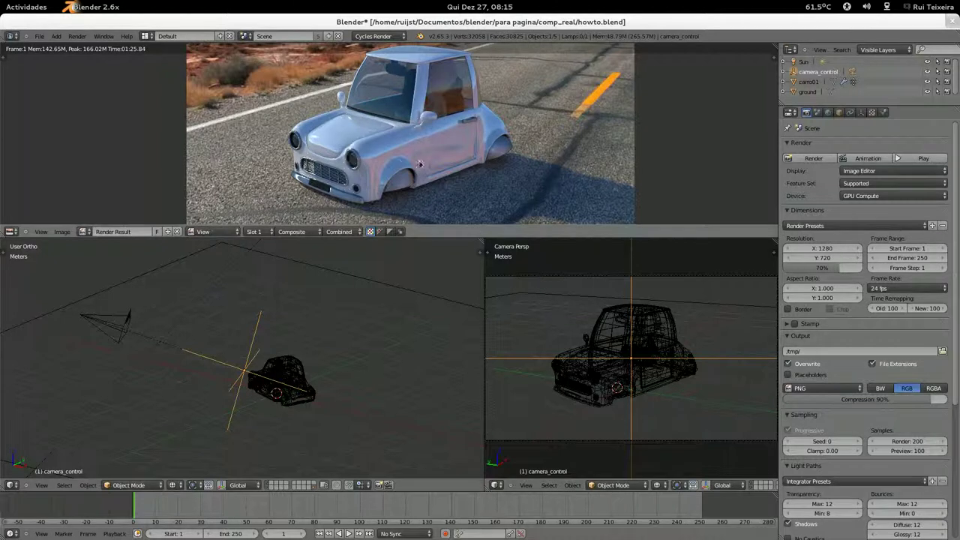
click(255, 232)
click(261, 217)
key(F12)
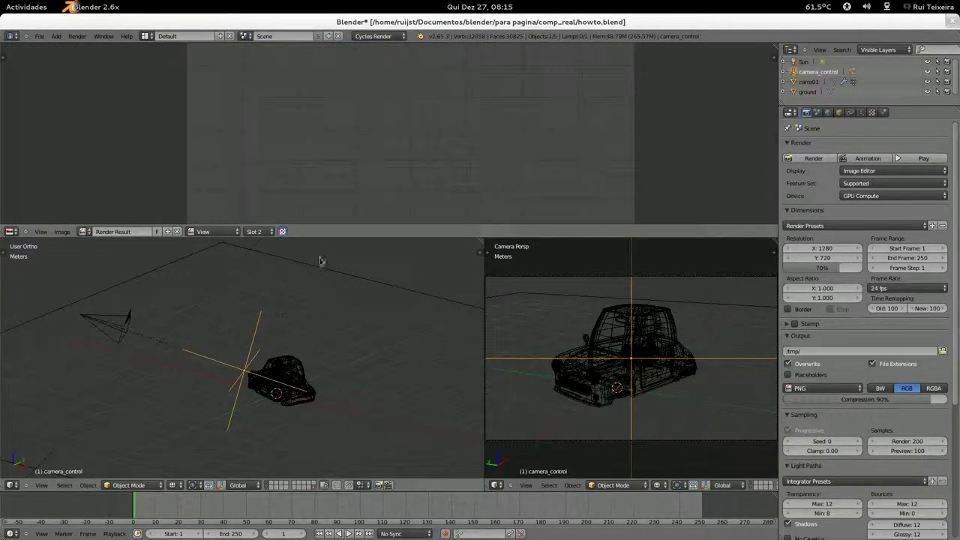
Step: Switch to the background/environment node tree and enter its values group to show texture and curve nodes
key(Escape)
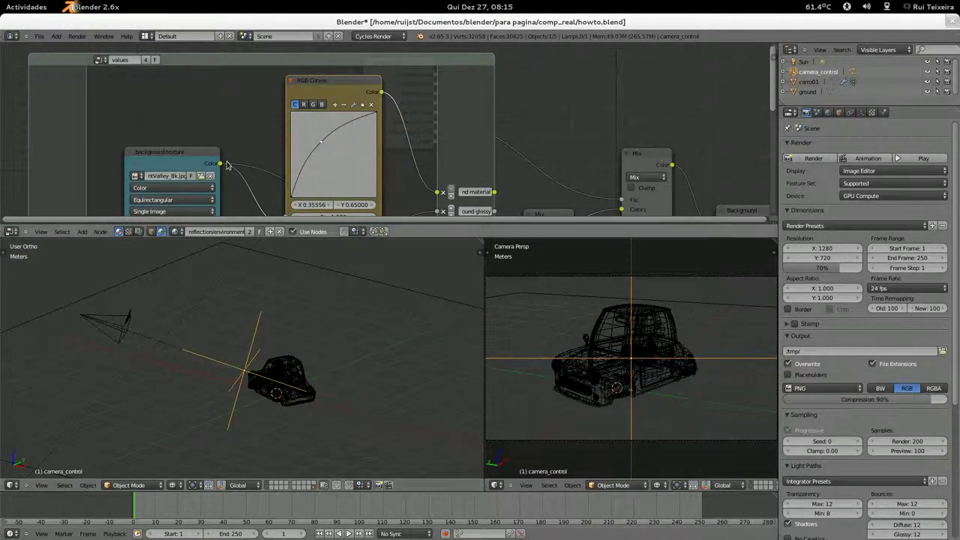
mouse_move(246, 188)
middle_down()
mouse_move(264, 138)
mouse_move(305, 120)
middle_up()
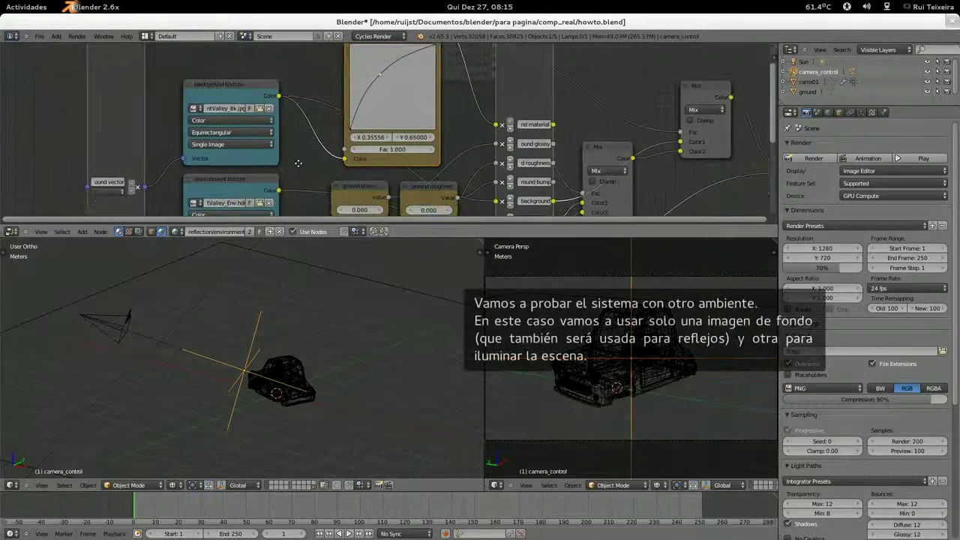
click(173, 232)
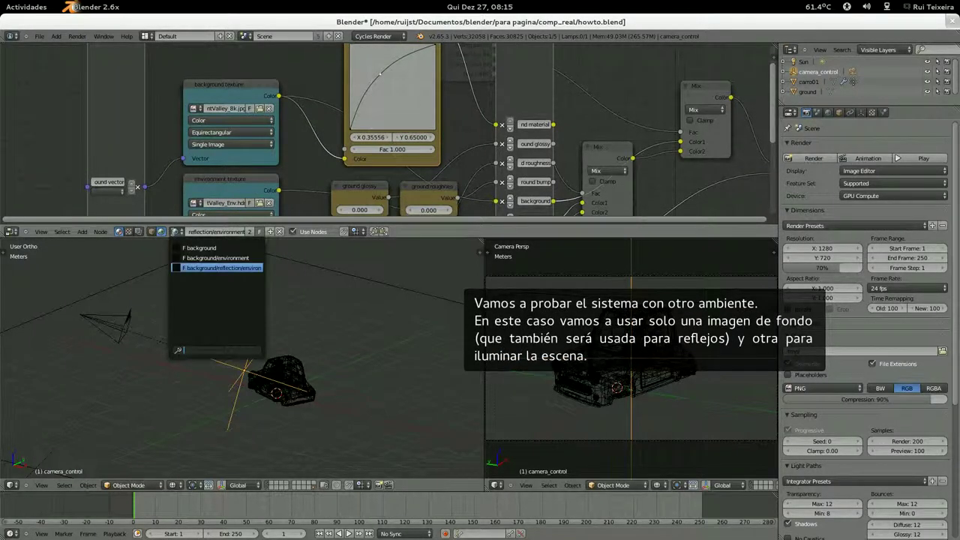
click(237, 257)
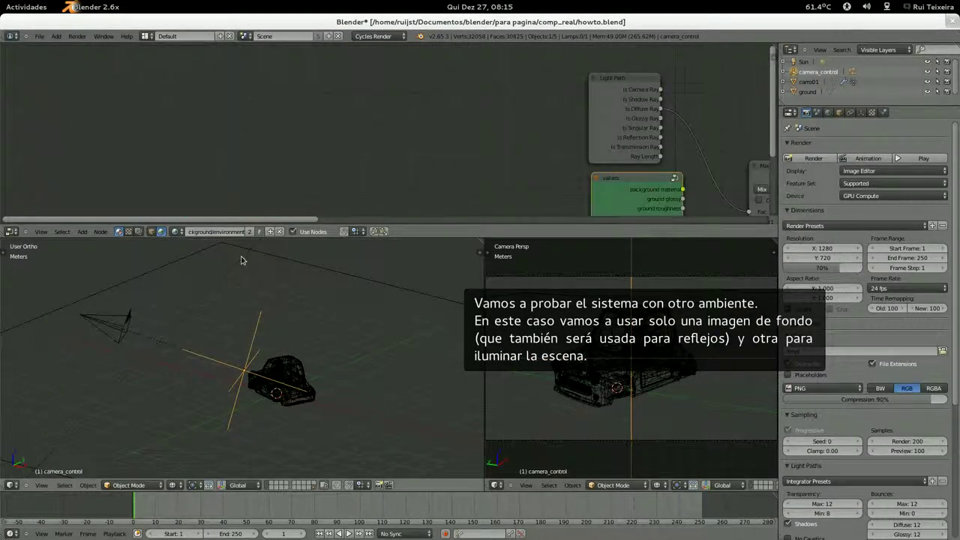
middle_drag(508, 182, 410, 101)
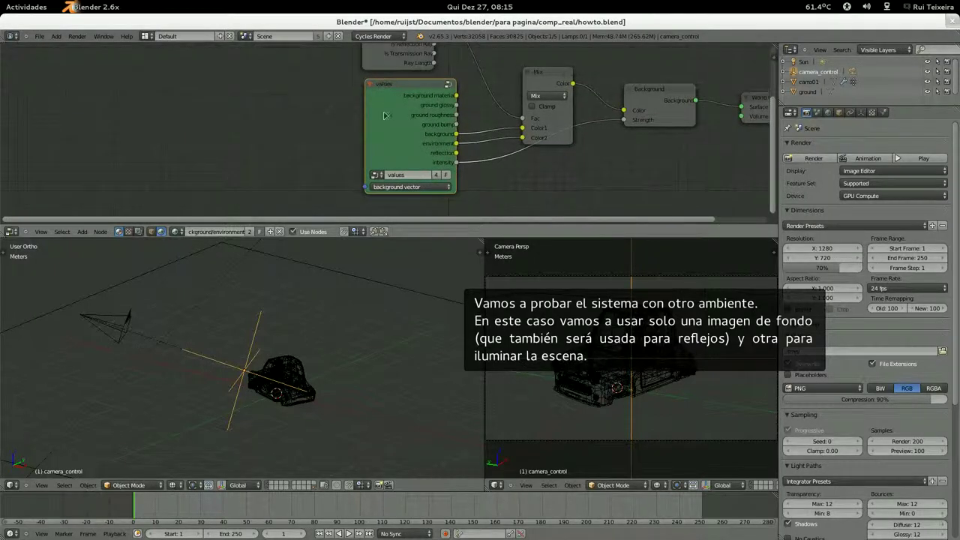
key(Tab)
middle_drag(352, 139, 386, 123)
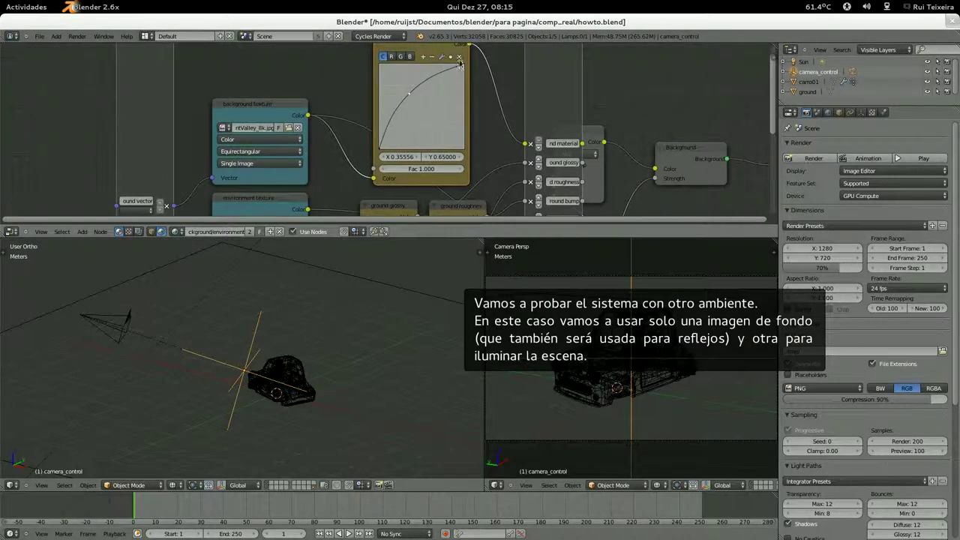
scroll(354, 105, up, 2)
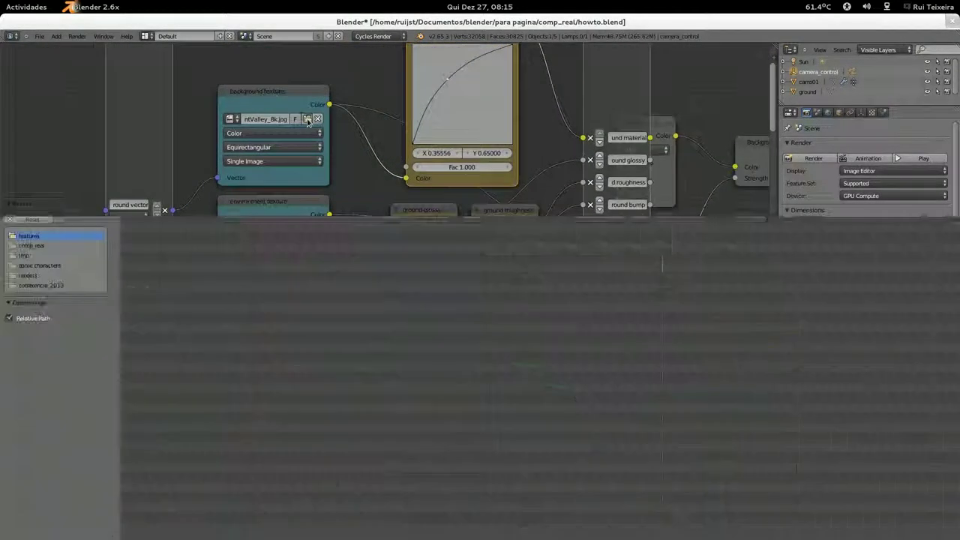
Step: Load Tokyo_BigSight_3k.hdr into the background texture node
click(315, 121)
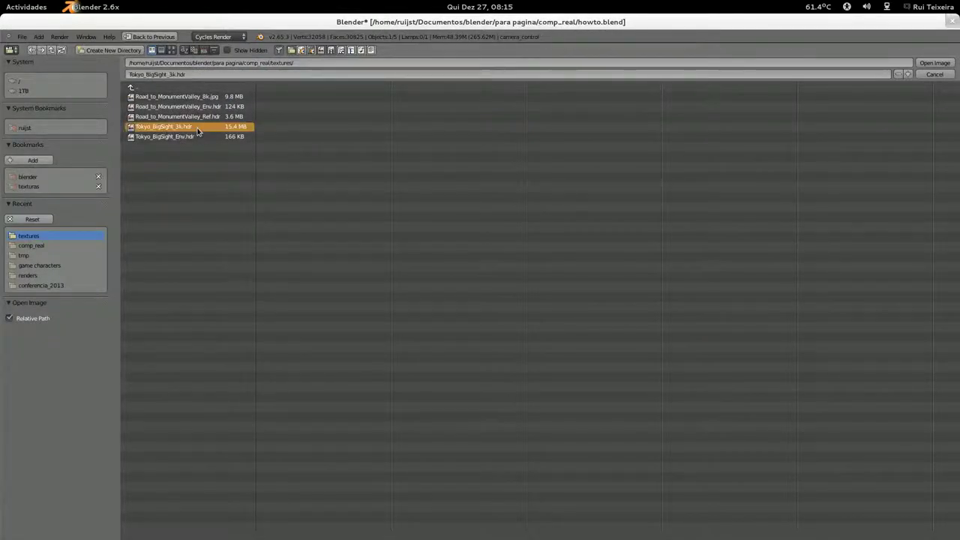
double_click(248, 127)
shift+scroll(357, 200, down, 5)
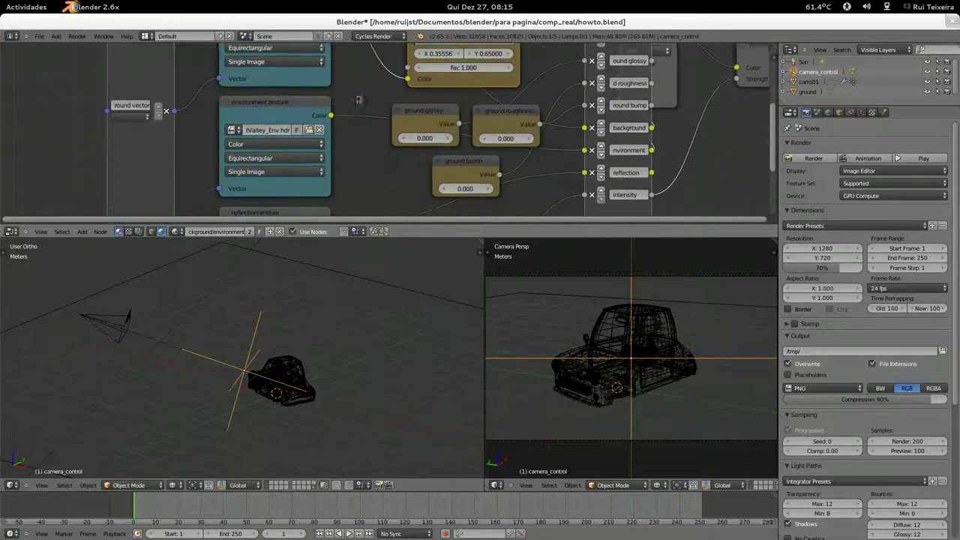
click(233, 130)
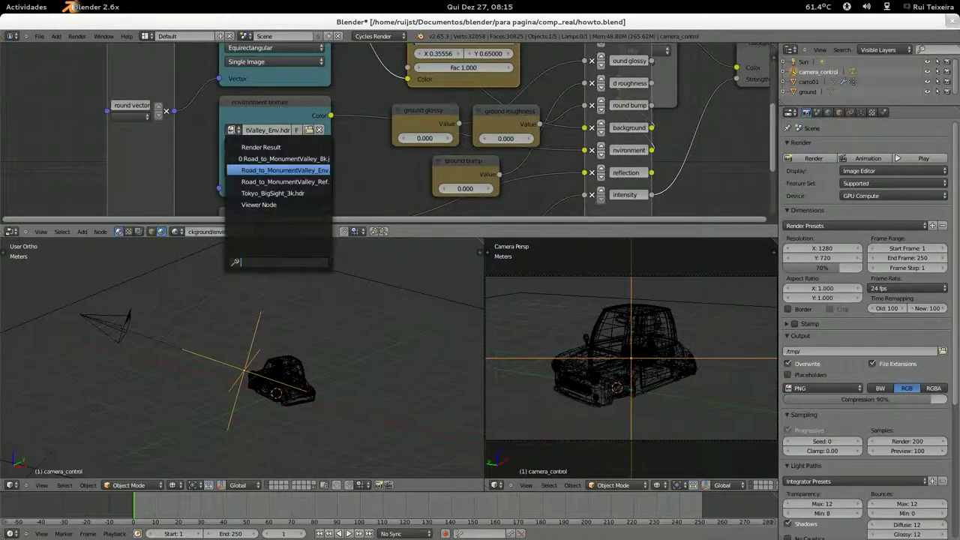
click(284, 170)
Step: Load Tokyo_BigSight_Env.hdr into the environment texture node
click(309, 131)
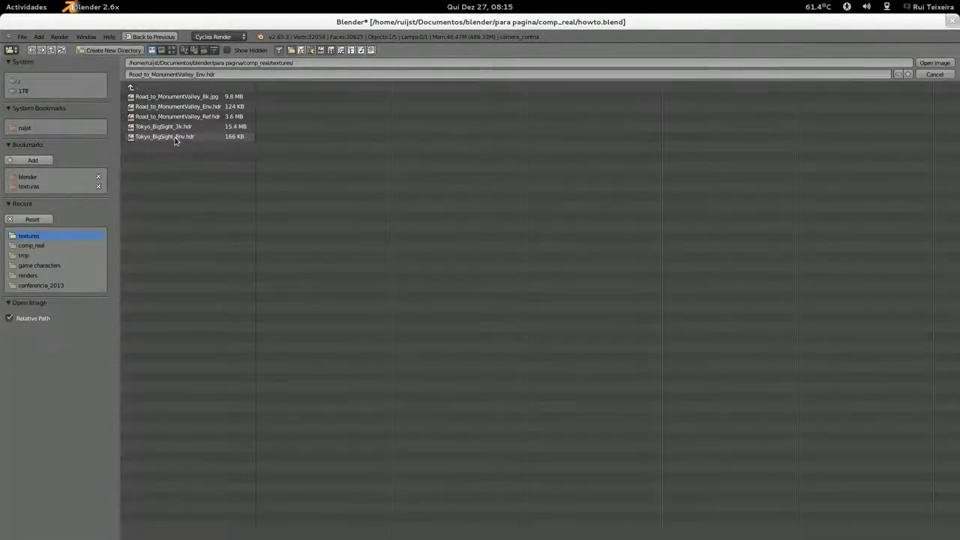
double_click(171, 138)
middle_drag(382, 184, 379, 140)
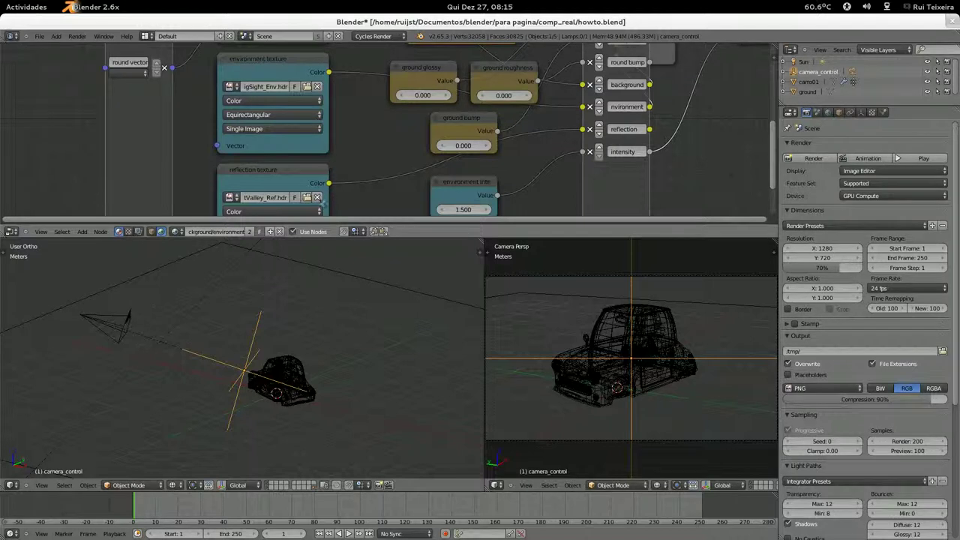
Step: Set the camera view shading to Rendered and toggle Film Transparent
click(176, 233)
mouse_move(393, 156)
middle_down()
mouse_move(263, 186)
mouse_move(260, 205)
middle_up()
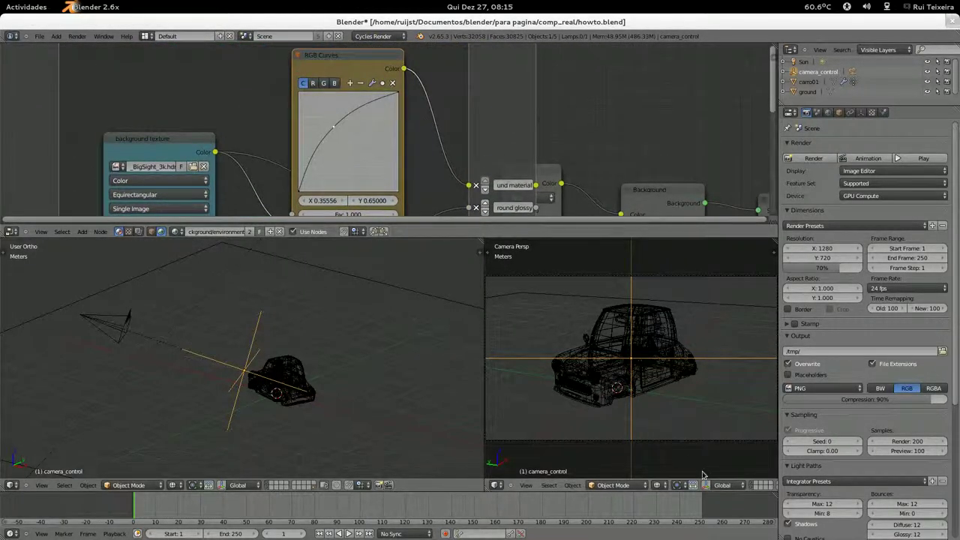
click(658, 486)
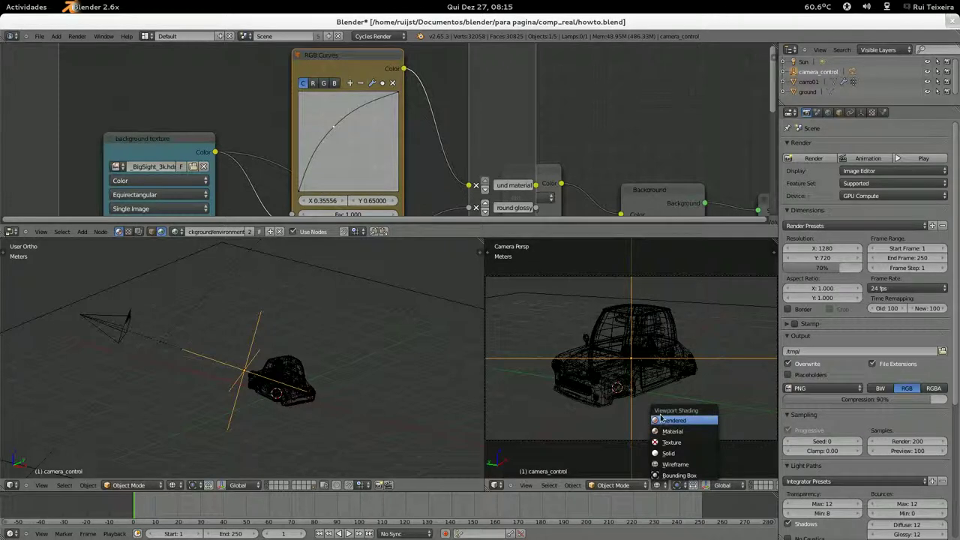
click(661, 420)
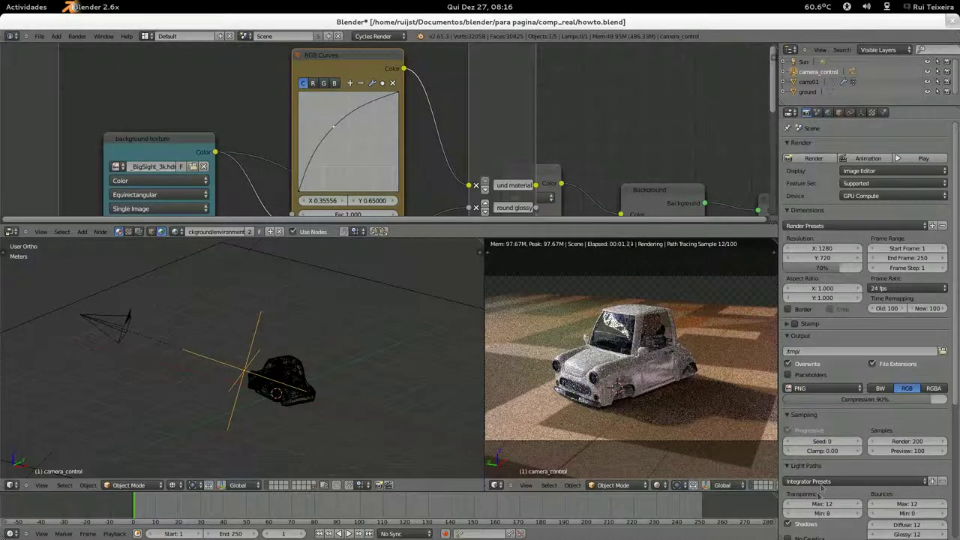
scroll(822, 489, down, 5)
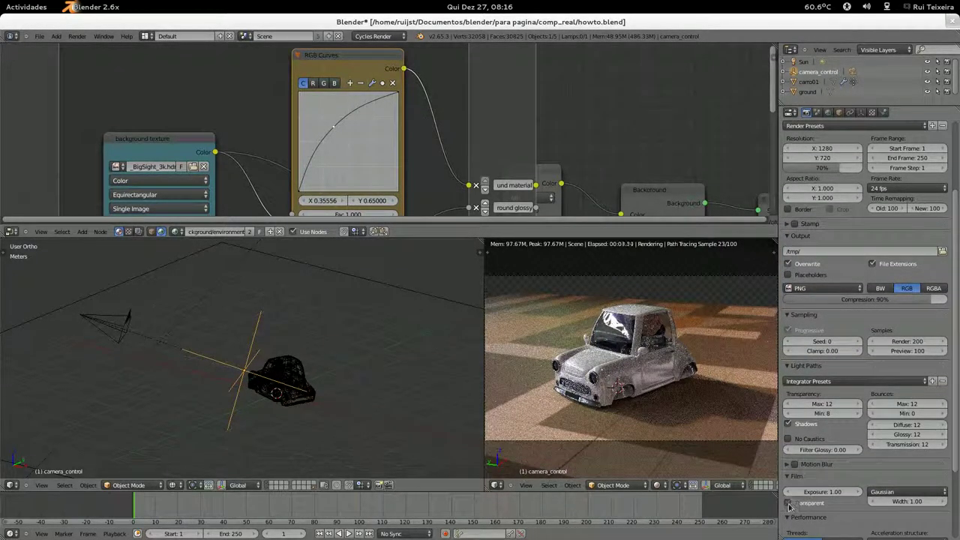
click(789, 504)
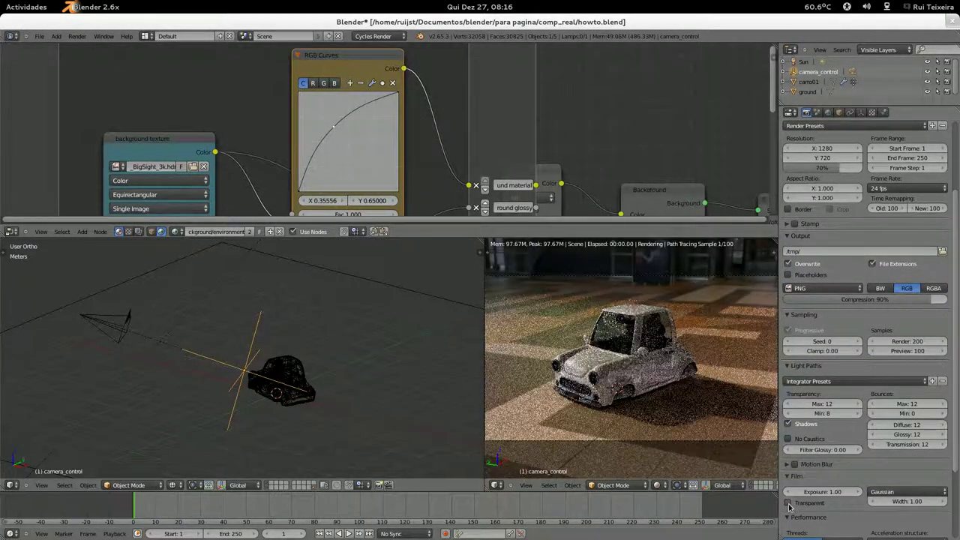
Step: Reset the combined (C) and blue (B) channel curves in the RGB Curves node to straight lines
click(392, 83)
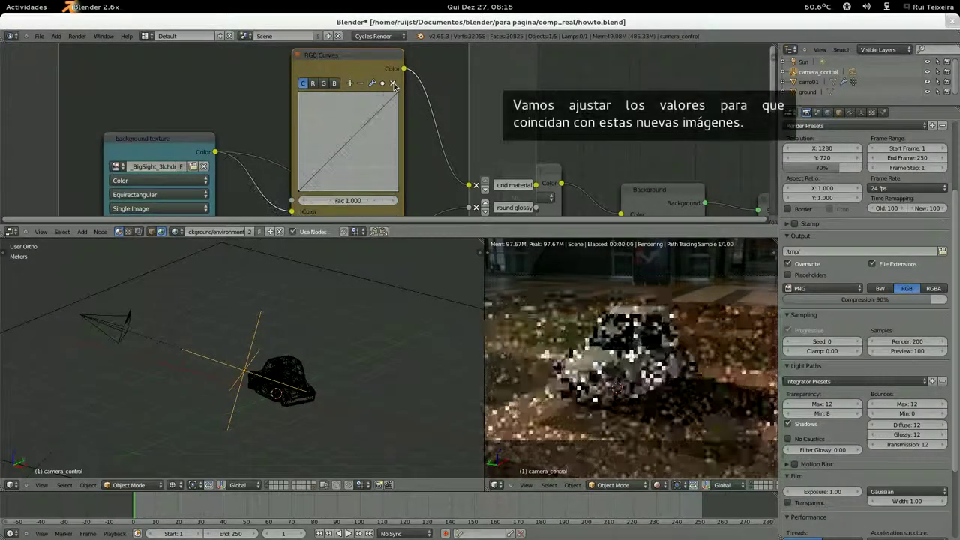
click(313, 83)
click(335, 83)
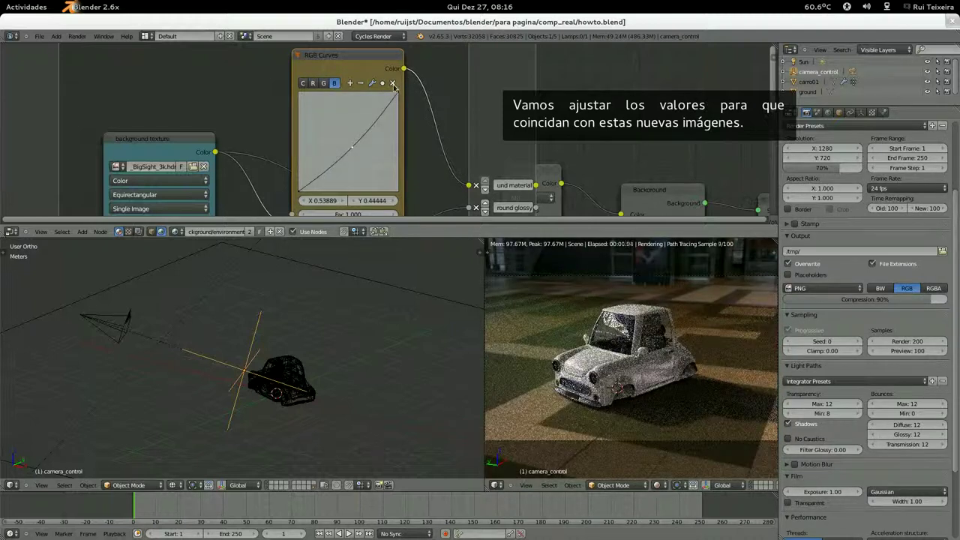
click(392, 83)
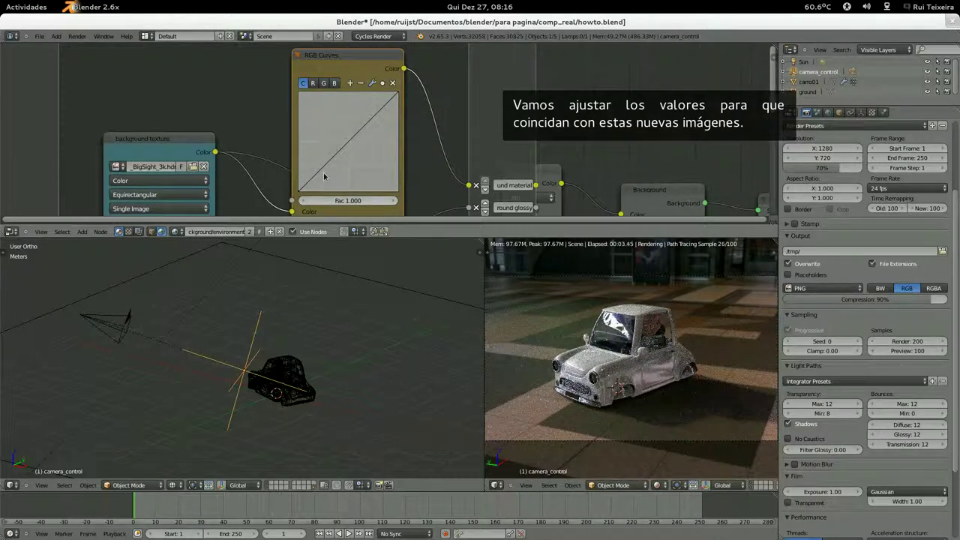
Step: Add a point on the combined curve at X 0.389, Y 0.600 to brighten the background
drag(345, 147, 339, 140)
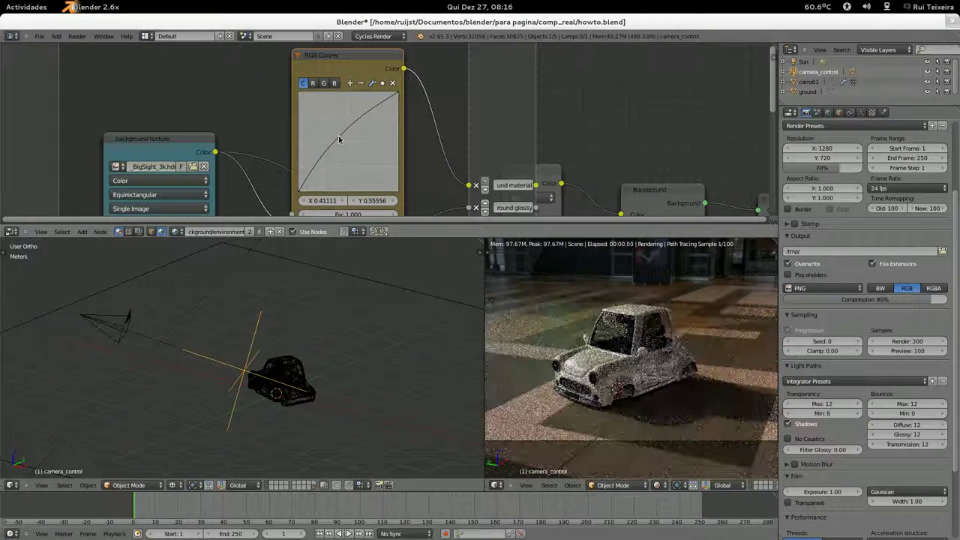
drag(339, 137, 338, 138)
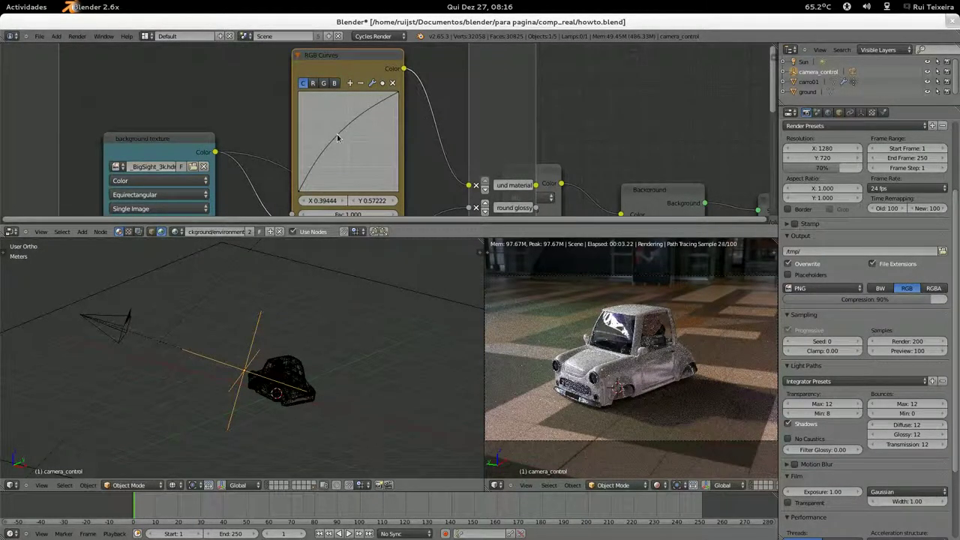
drag(338, 135, 336, 131)
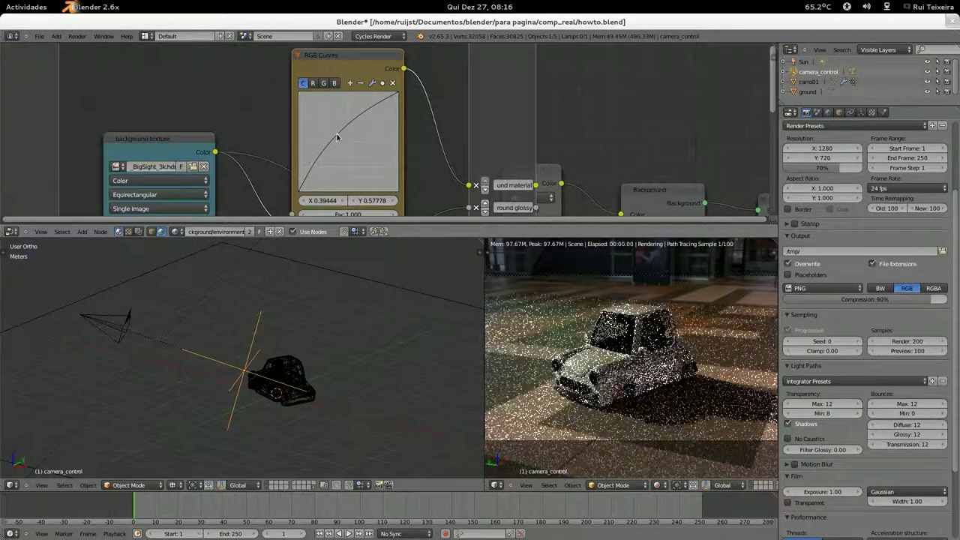
click(337, 132)
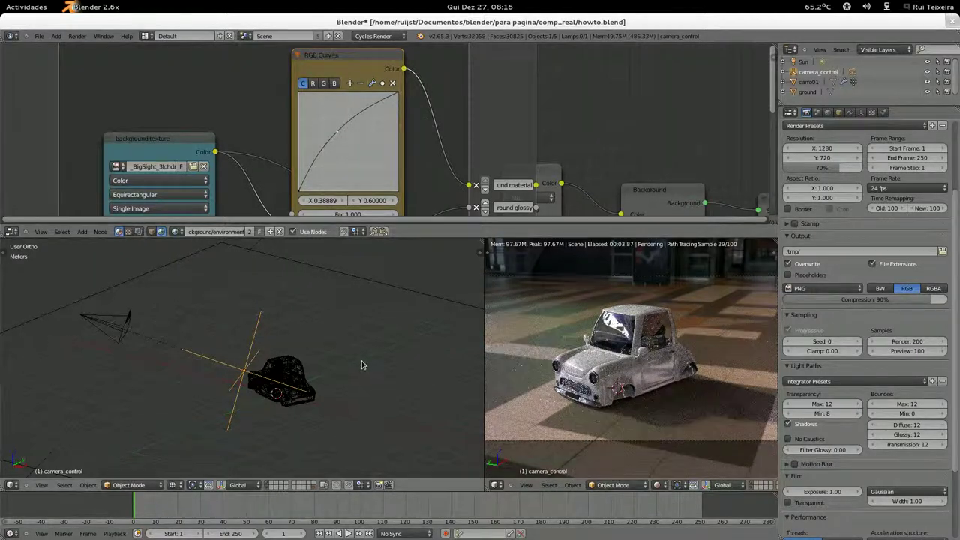
Step: Rotate camera_control around global Z and tilt it on local X to reframe the car in the hall
key(r)
key(z)
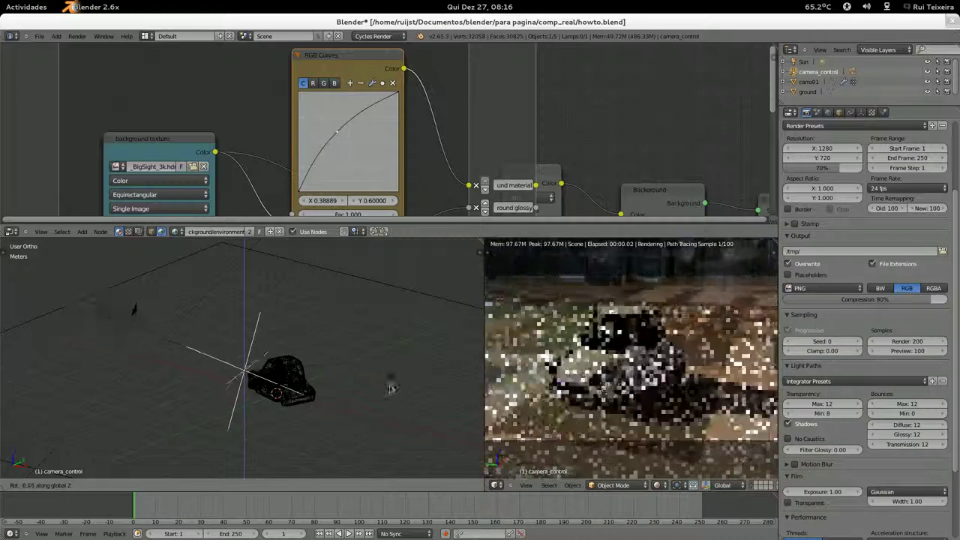
click(381, 347)
key(r)
key(x)
key(x)
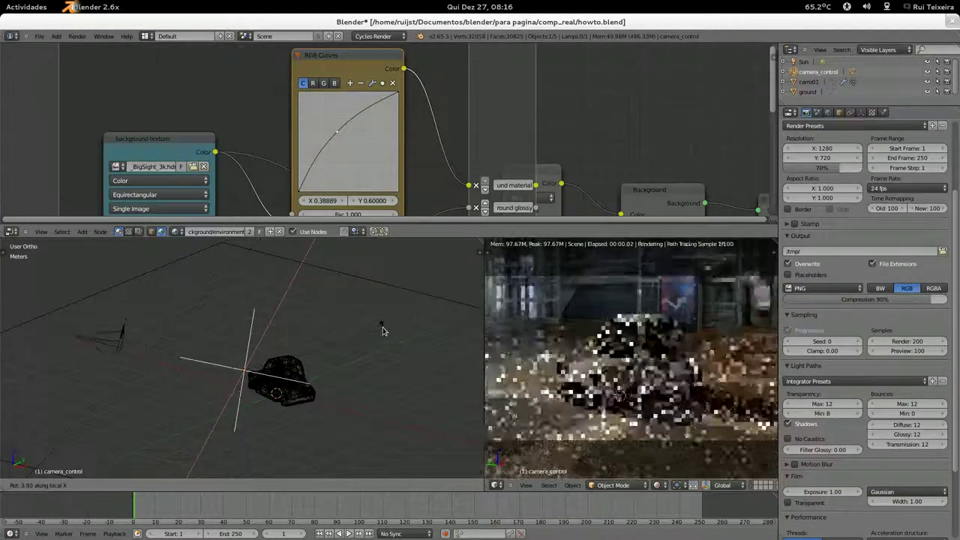
click(378, 354)
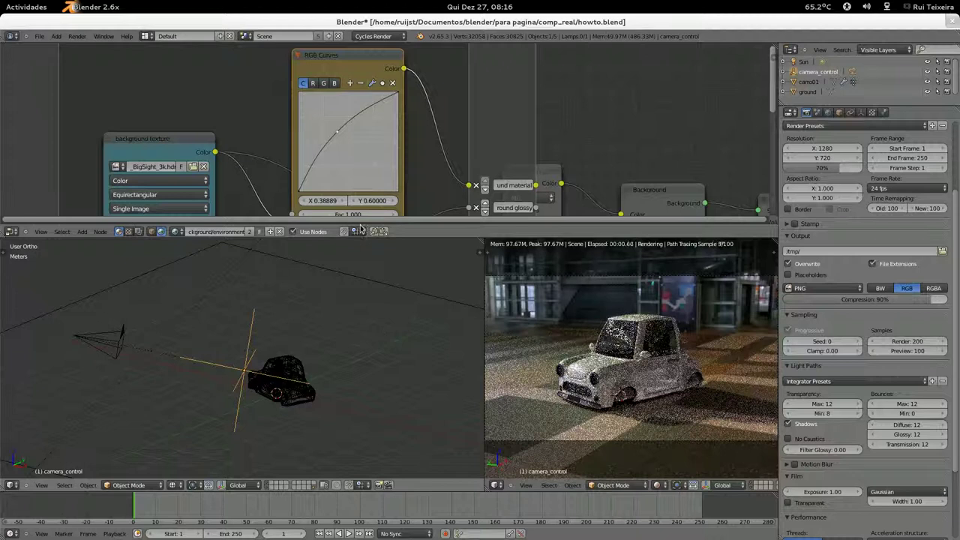
shift+scroll(443, 163, down, 5)
shift+scroll(442, 150, down, 2)
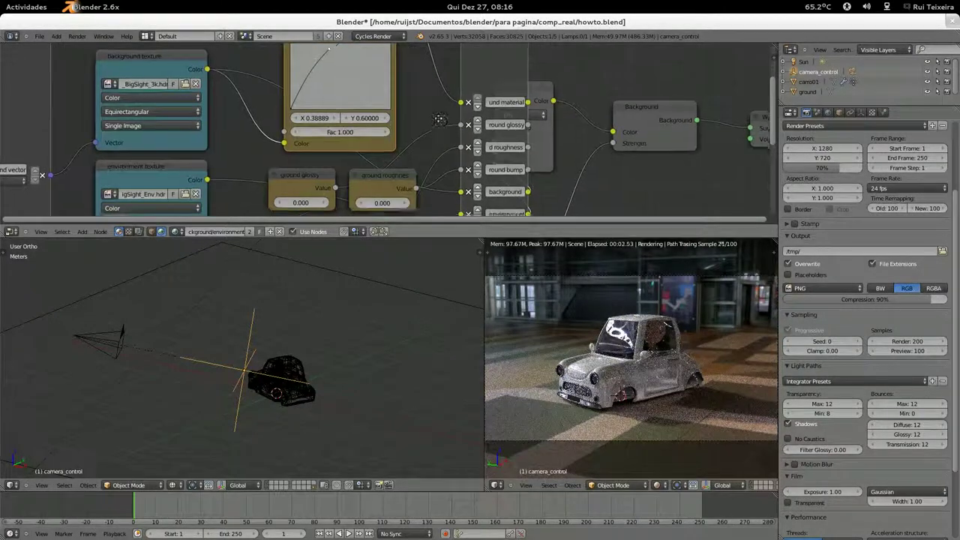
shift+scroll(439, 128, down, 3)
shift+scroll(435, 105, down, 2)
shift+scroll(432, 84, down, 2)
shift+scroll(432, 84, down, 1)
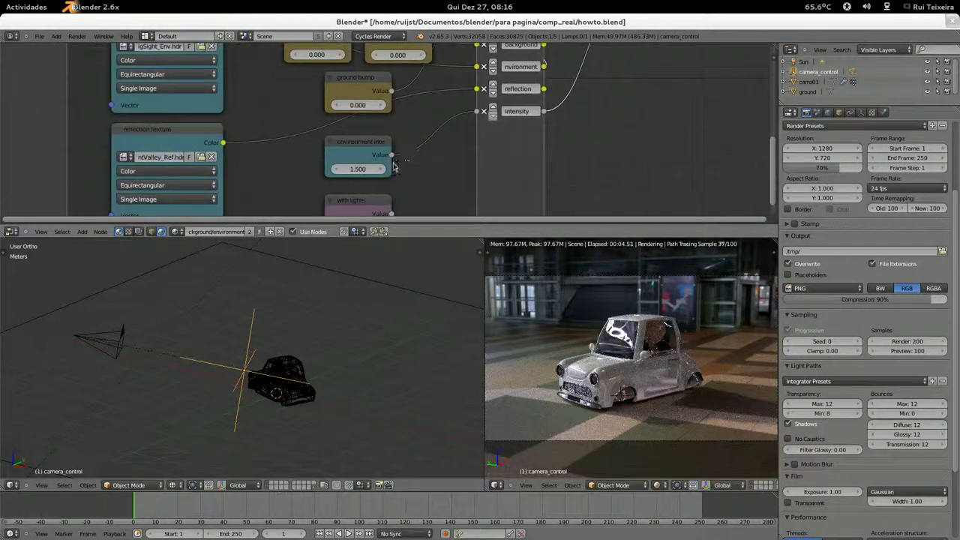
shift+scroll(383, 169, down, 4)
Step: Set 'with lights' to 0 and delete the Sun lamp from the scene
click(369, 167)
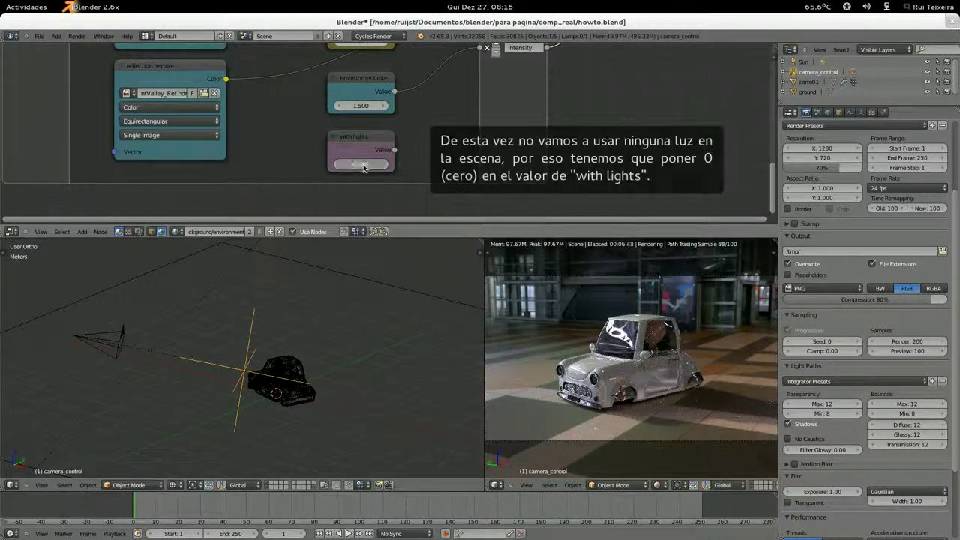
text(0)
key(Return)
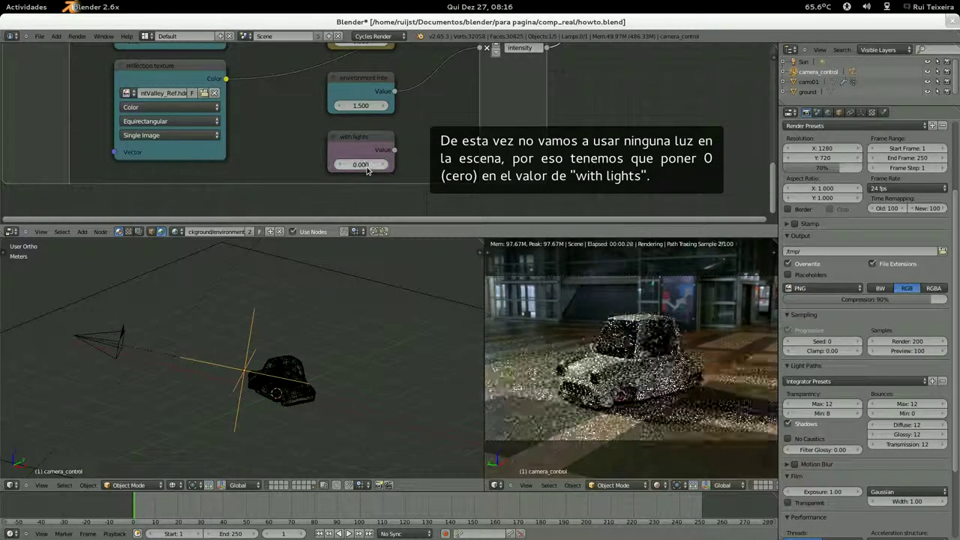
middle_drag(240, 315, 252, 287)
right_click(257, 300)
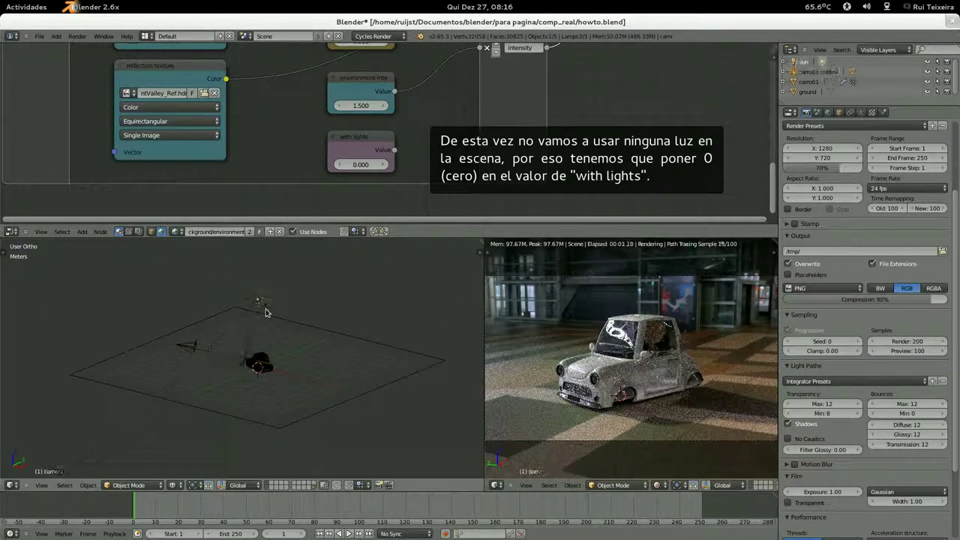
key(x)
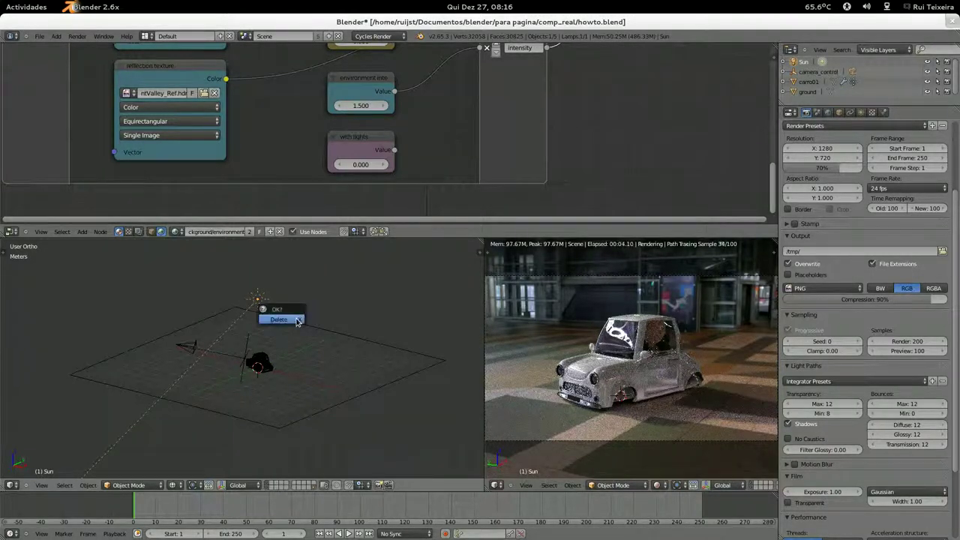
click(297, 321)
Step: Tilt the camera_control rig slightly about its local X axis to reframe the car
scroll(292, 319, up, 4)
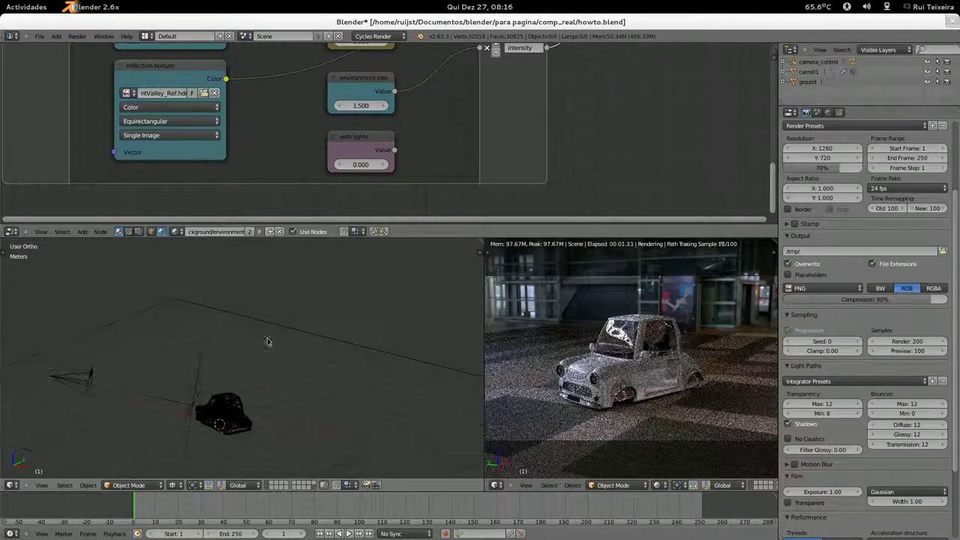
middle_drag(289, 371, 290, 392)
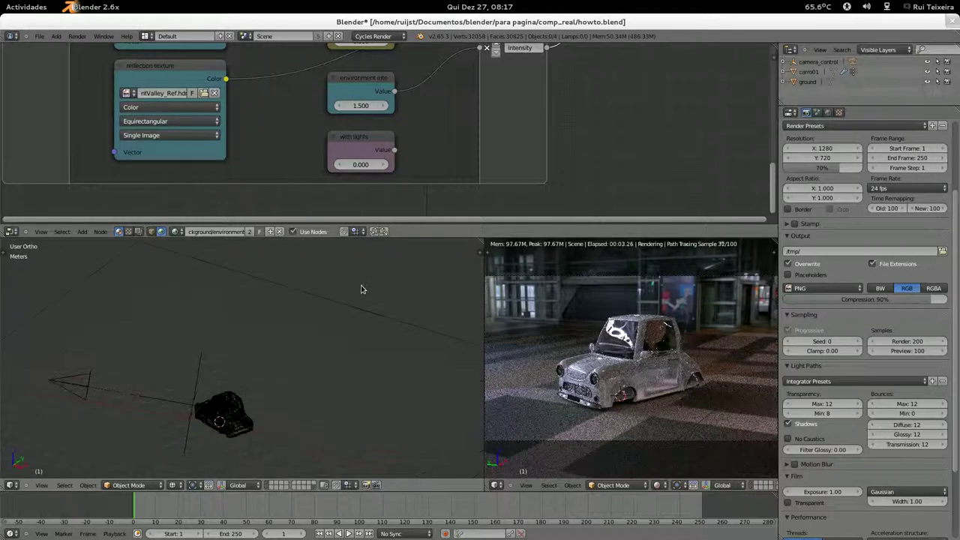
middle_drag(439, 360, 216, 372)
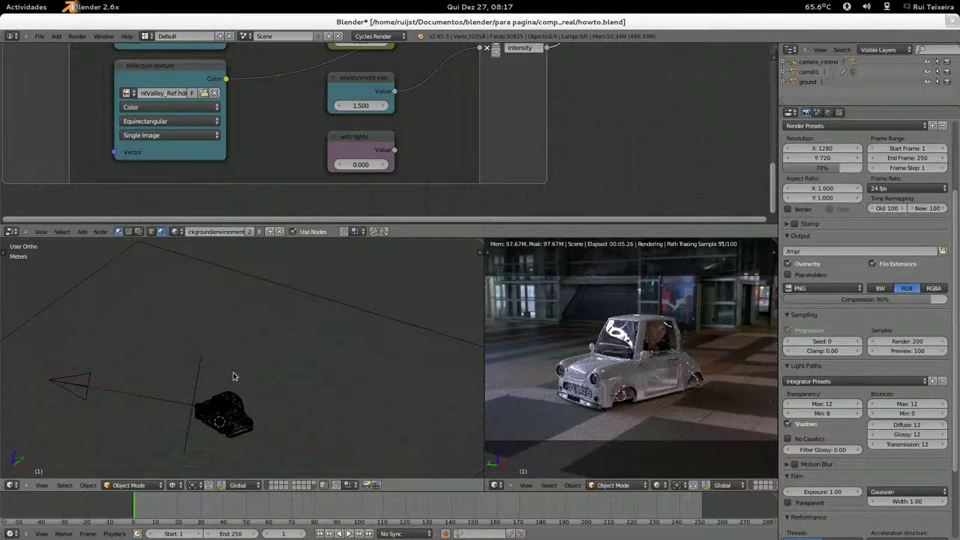
right_click(233, 376)
key(r)
key(x)
key(x)
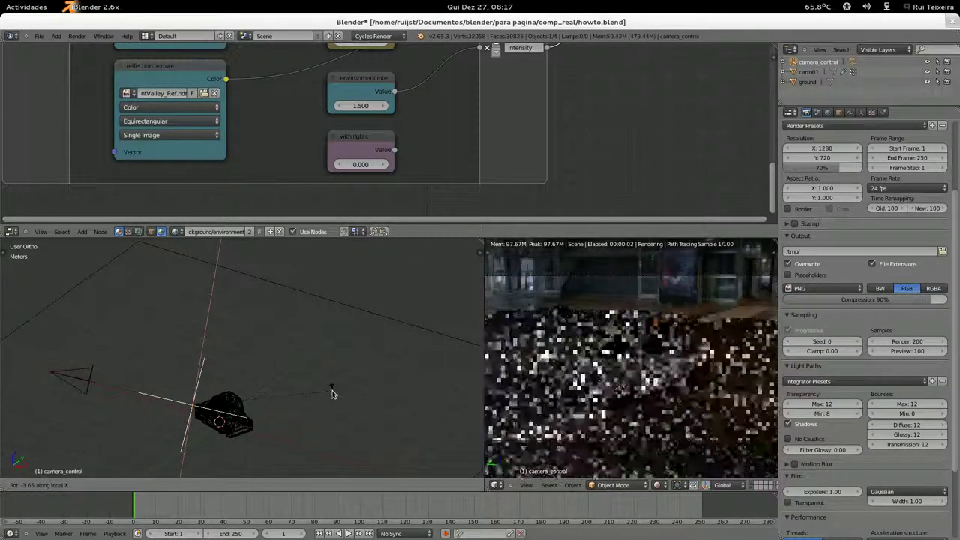
click(330, 396)
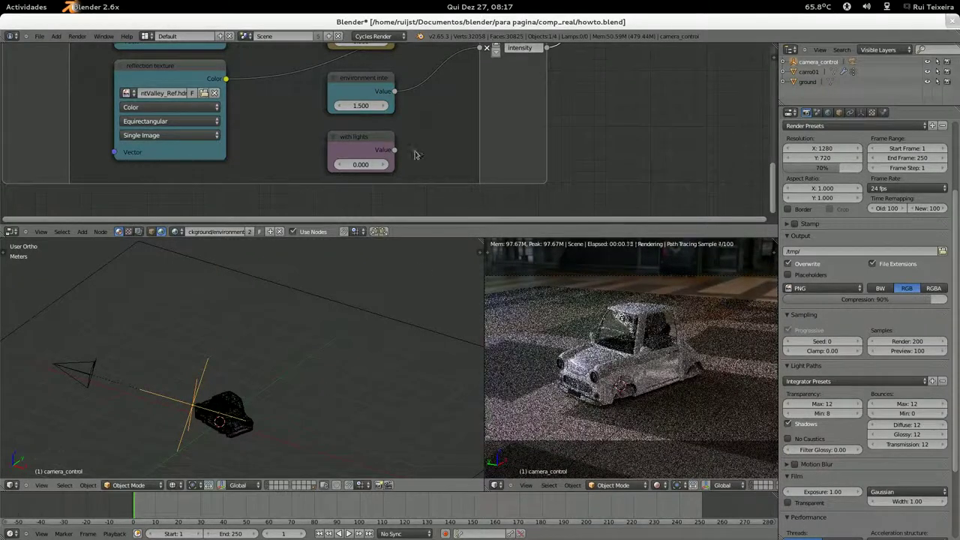
middle_drag(416, 154, 442, 191)
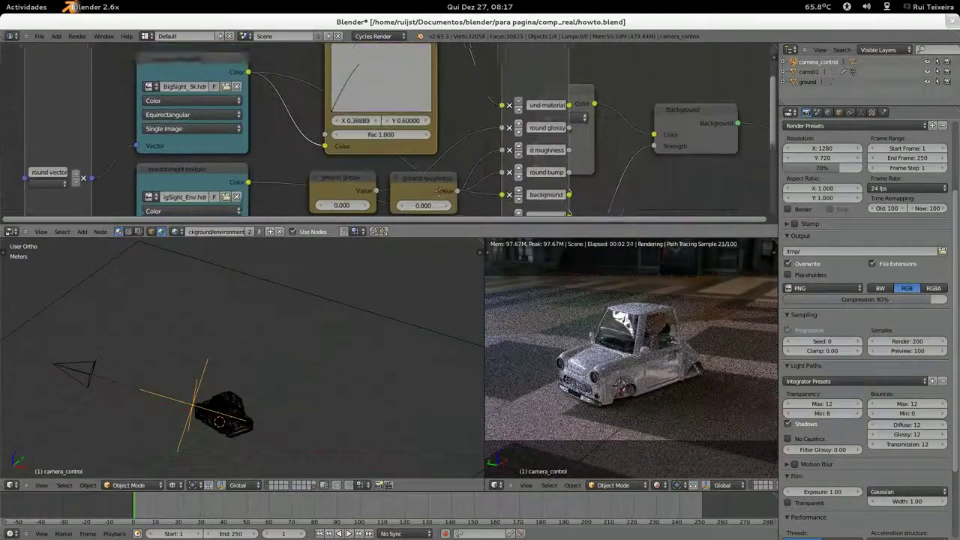
Step: Raise the combined RGB Curves curve to brighten the BigSight background
middle_drag(431, 57, 443, 167)
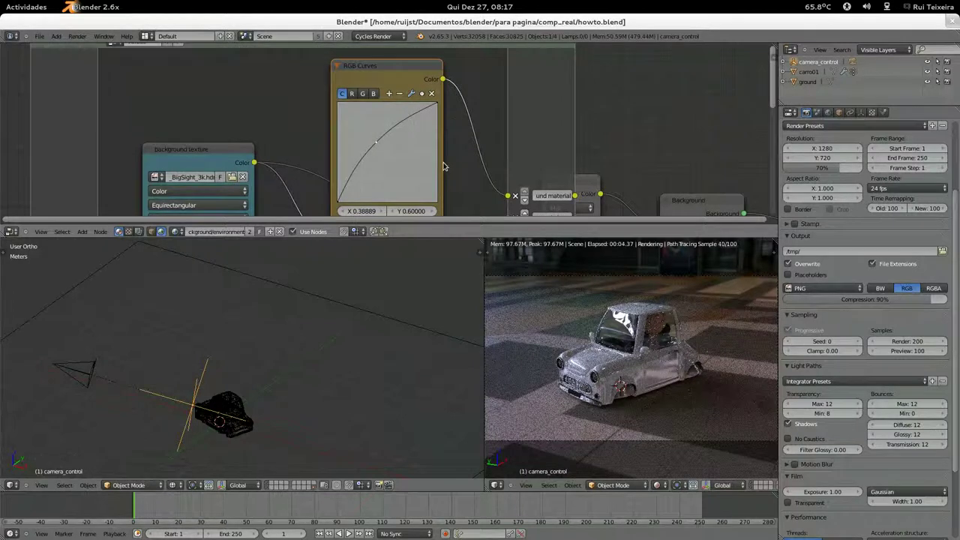
scroll(444, 167, up, 1)
drag(365, 138, 359, 137)
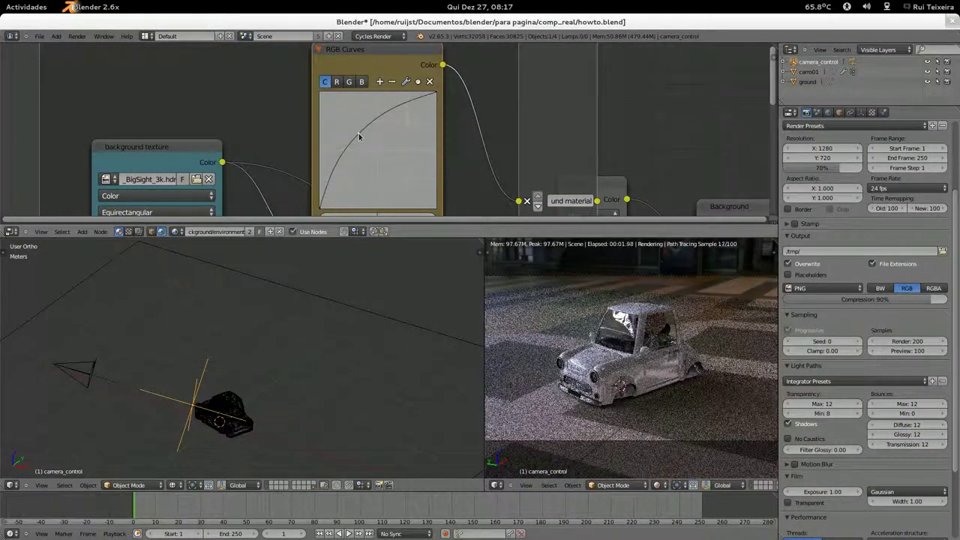
drag(360, 136, 354, 132)
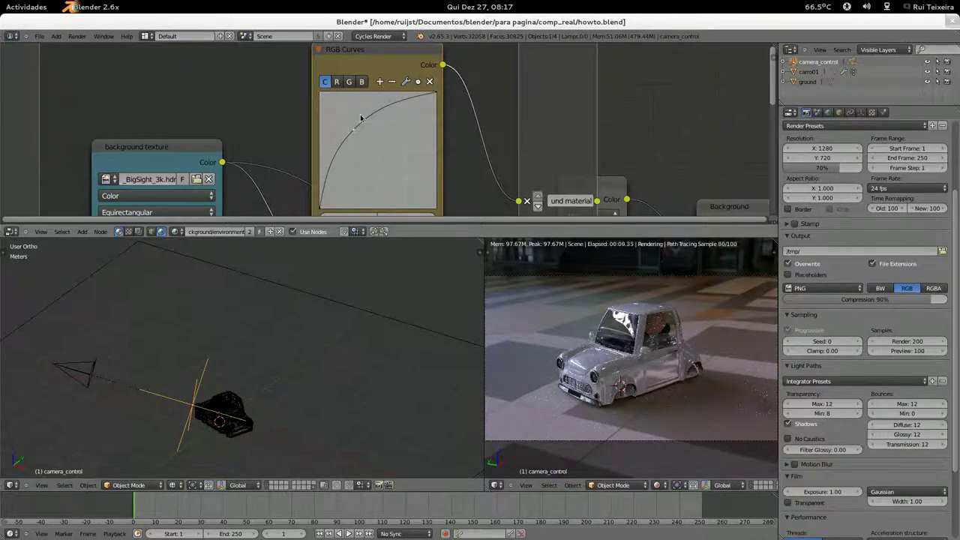
Step: Bow the blue channel curve down to X 0.53333, Y 0.45556 to reduce blue
click(361, 81)
mouse_move(379, 155)
mouse_down()
mouse_move(389, 166)
mouse_move(382, 159)
mouse_up()
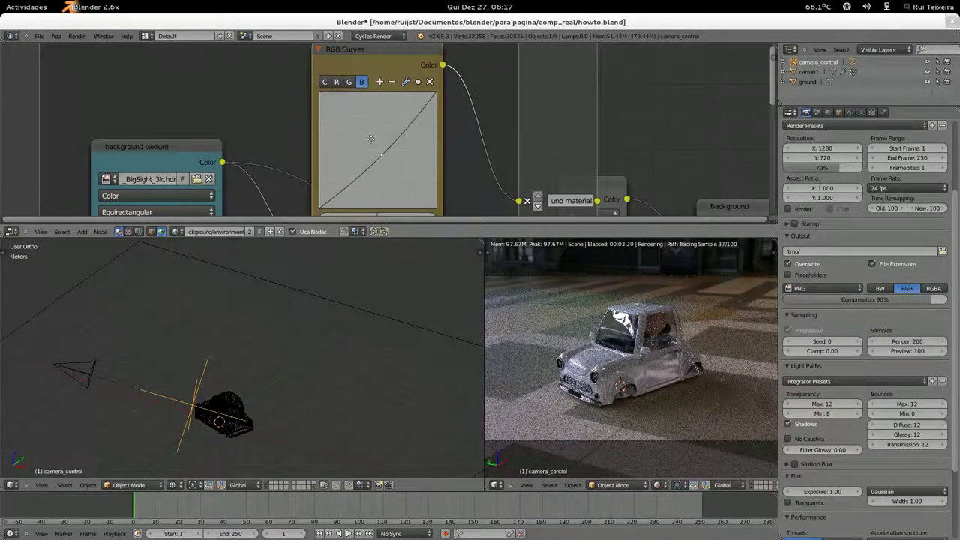
middle_drag(384, 156, 368, 131)
middle_drag(388, 99, 392, 60)
middle_drag(394, 156, 398, 120)
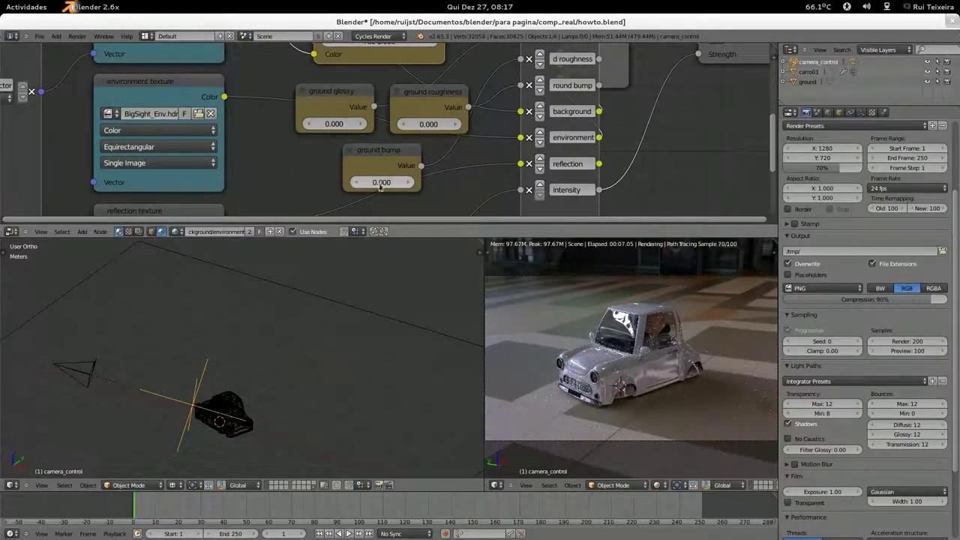
Step: Set ground bump to 0.200 and ground glossy to 0.500
click(406, 183)
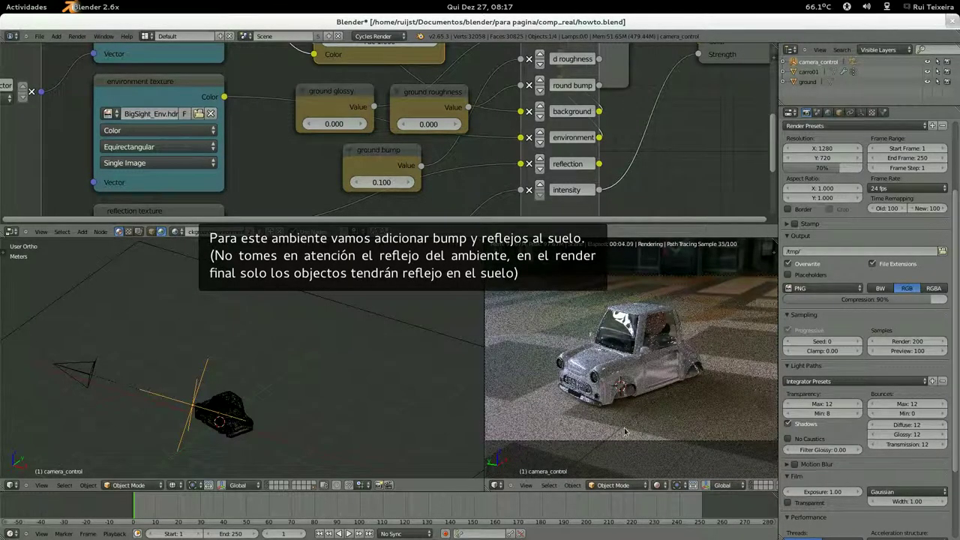
click(406, 182)
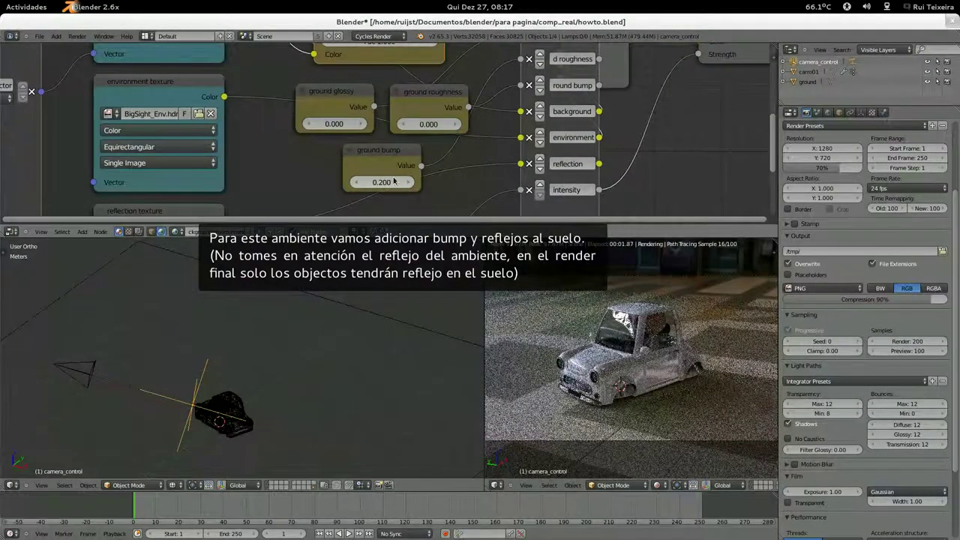
click(358, 125)
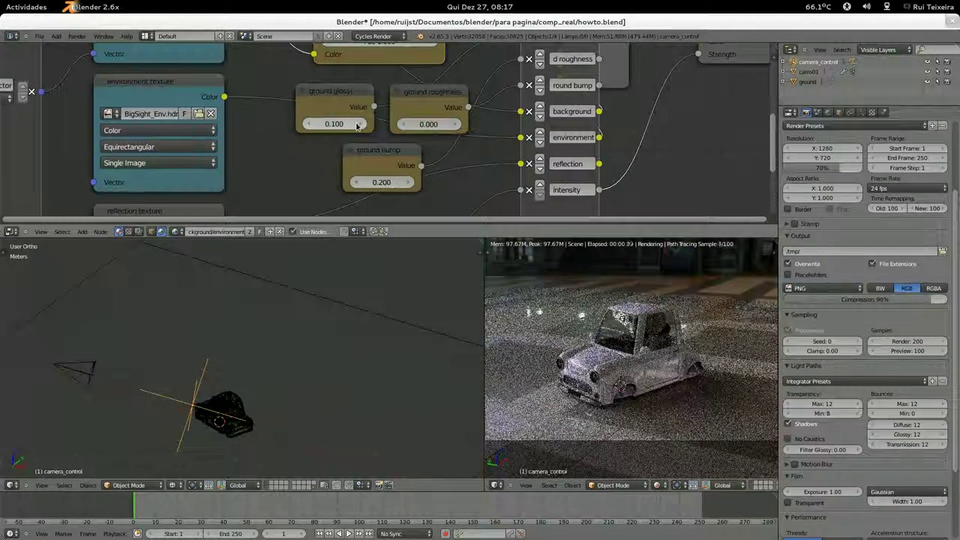
click(357, 125)
click(358, 124)
click(358, 125)
click(358, 125)
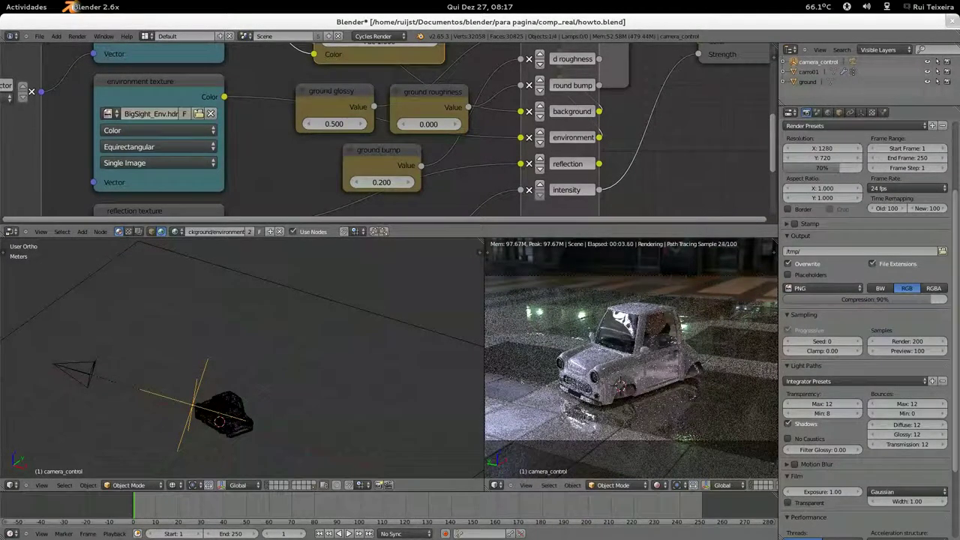
Step: Set ground roughness to 0.030
click(457, 123)
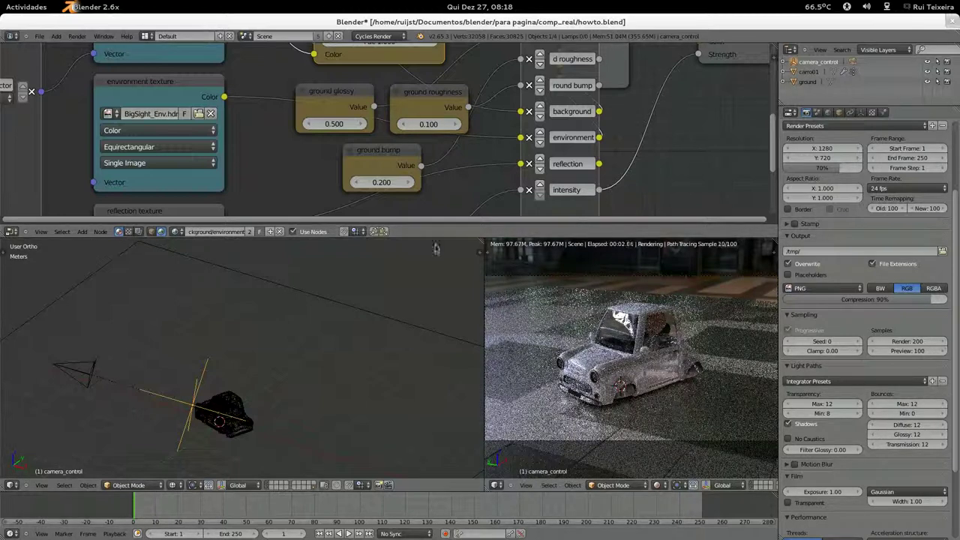
click(427, 125)
key(BackSpace)
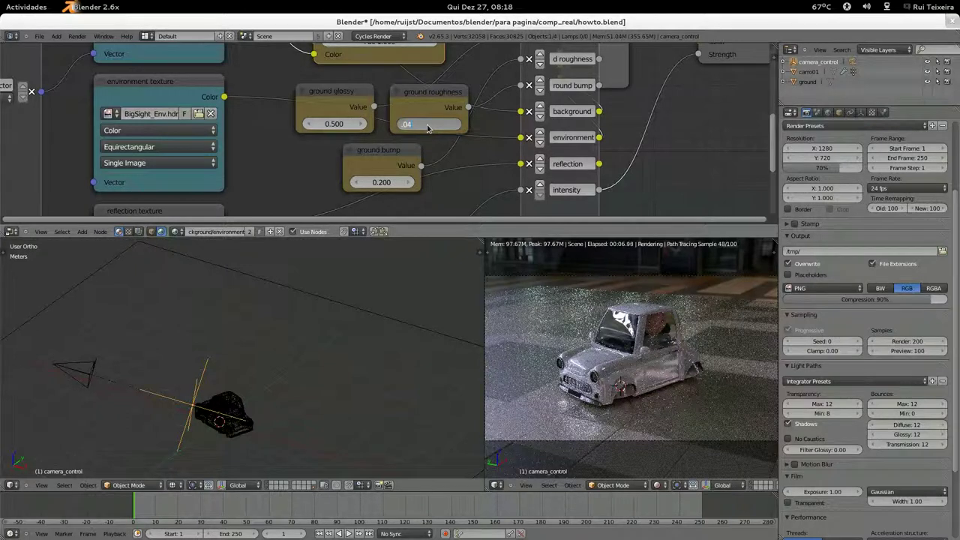
text(03)
key(Return)
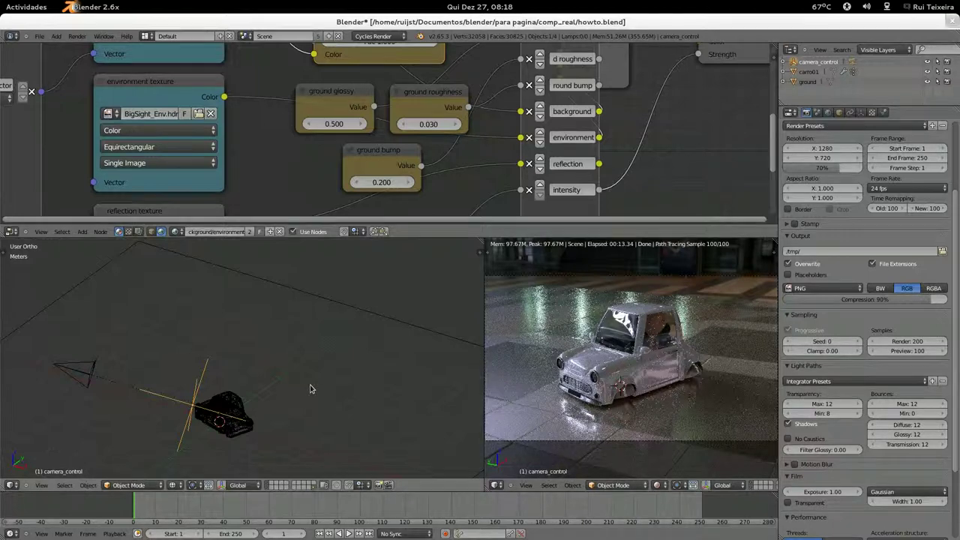
Step: Tilt the camera_control rig slightly again about its local X axis
key(r)
key(x)
key(x)
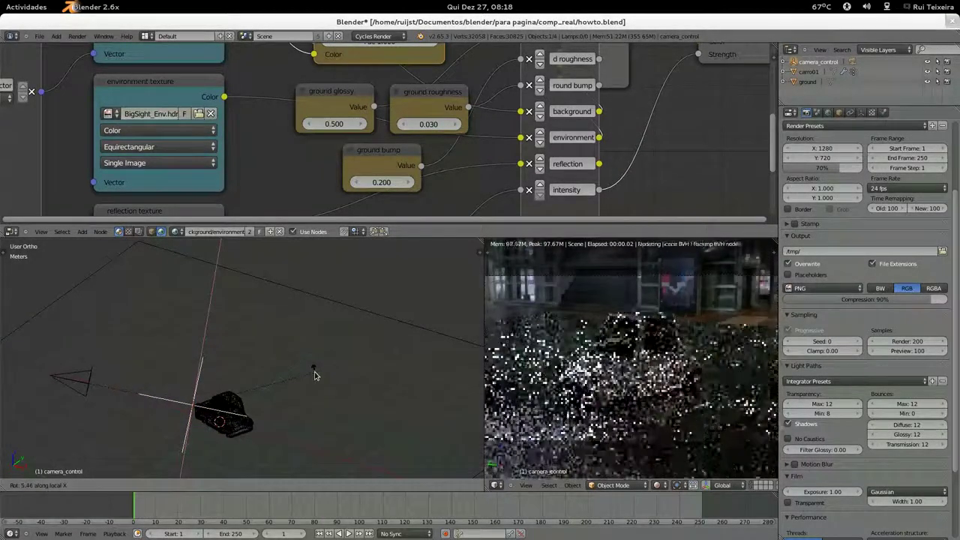
click(315, 376)
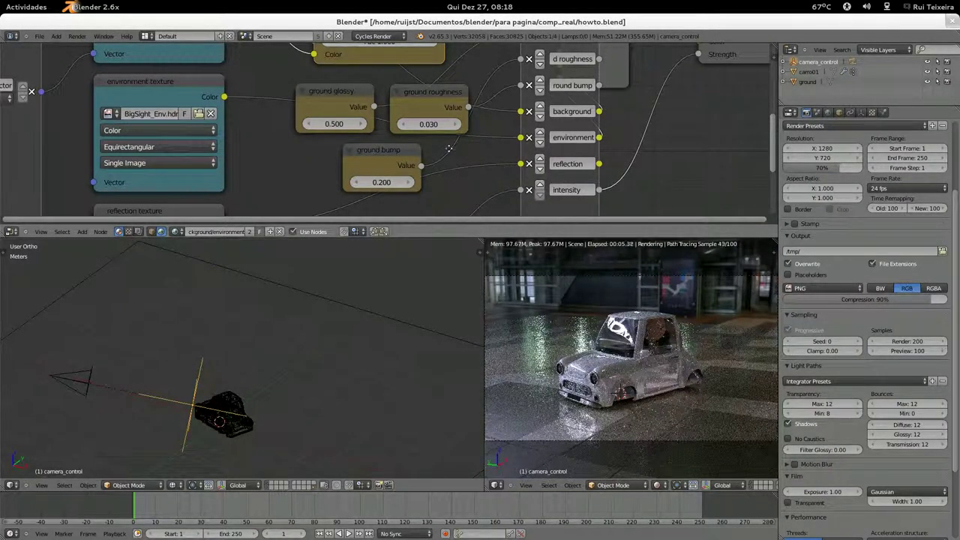
Step: Raise the environment intensity from 1.500 to 2.000
shift+scroll(455, 154, down, 3)
drag(390, 186, 420, 182)
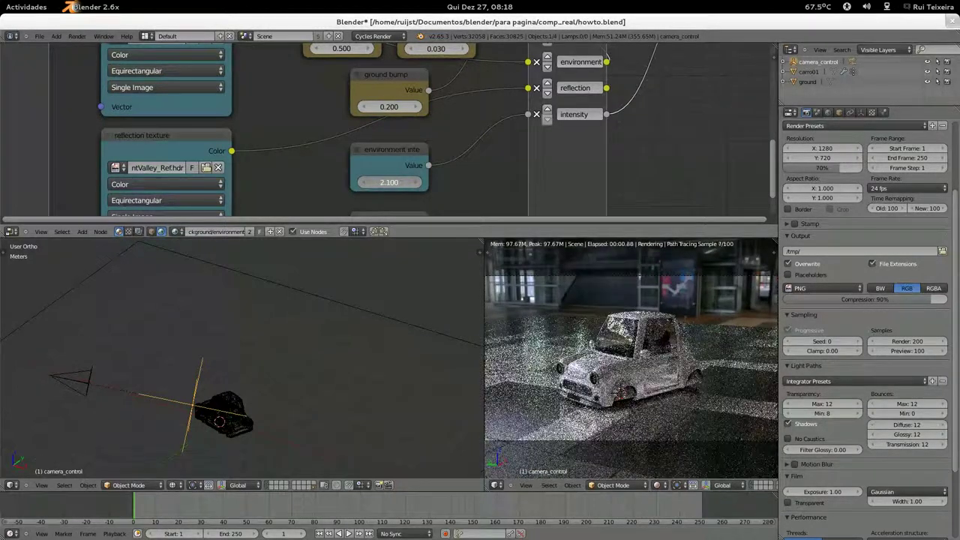
click(364, 182)
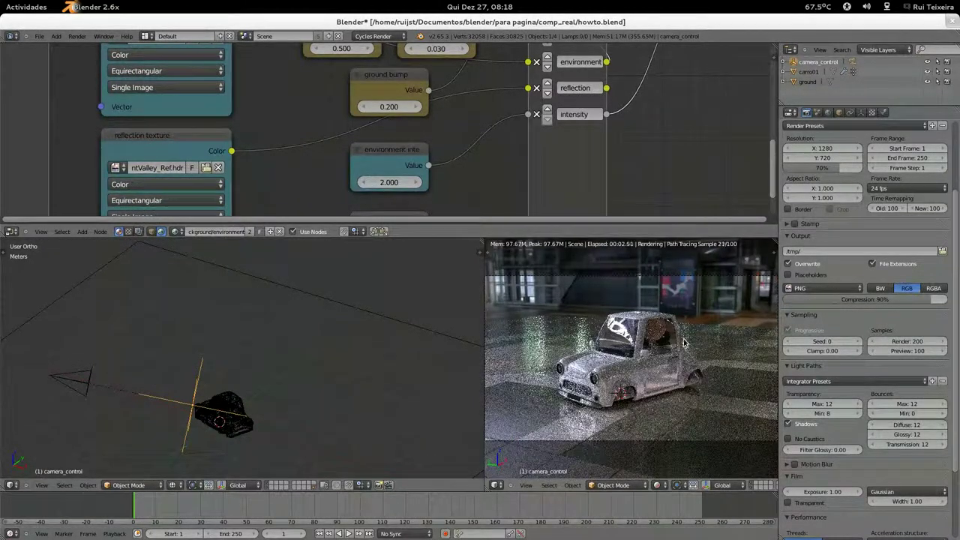
Step: Render the car on the reflective Tokyo hall floor into Slot 2, then re-render with F12
key(z)
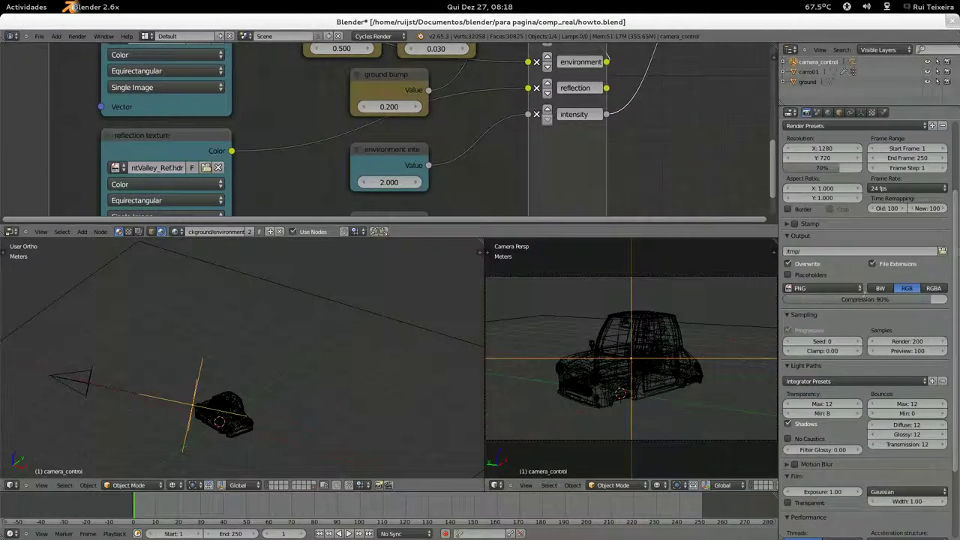
scroll(955, 180, up, 3)
click(814, 158)
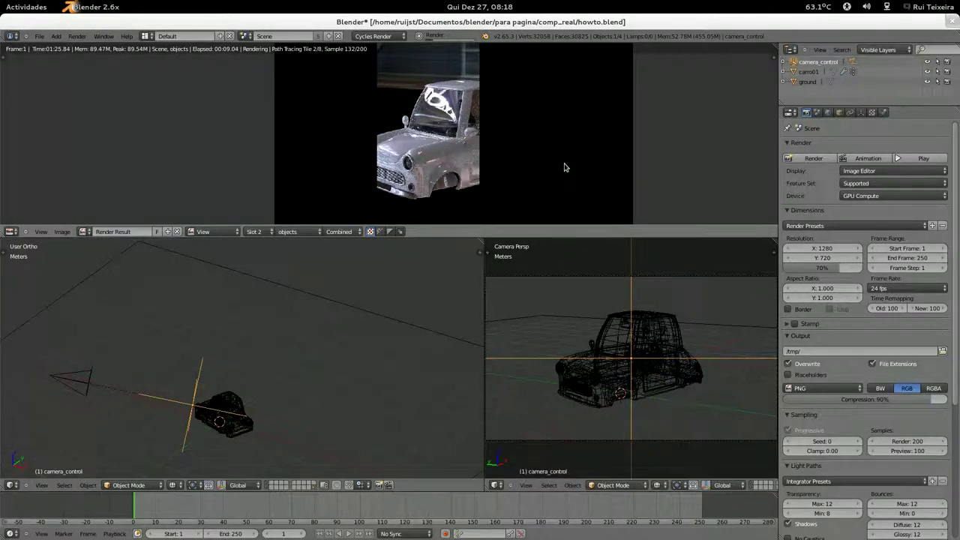
scroll(565, 167, down, 1)
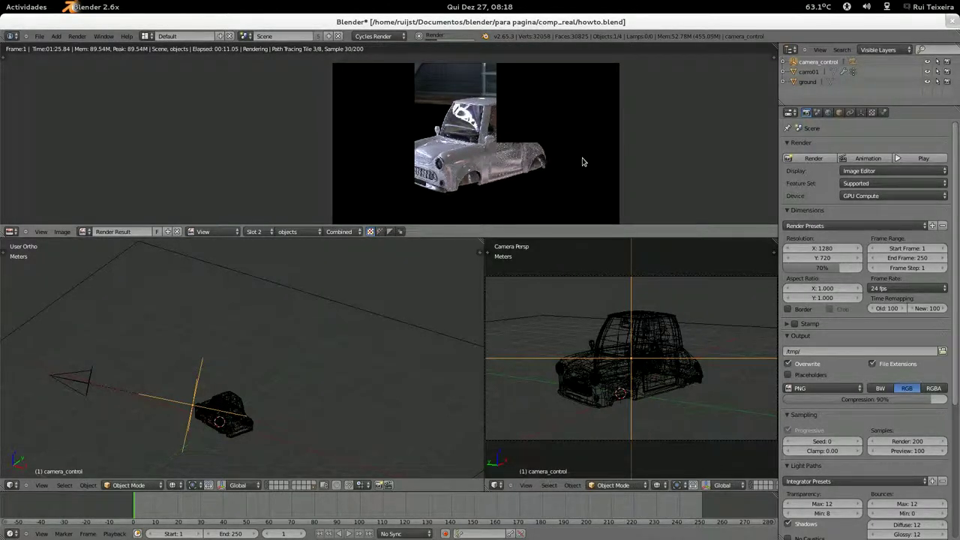
middle_drag(583, 161, 573, 170)
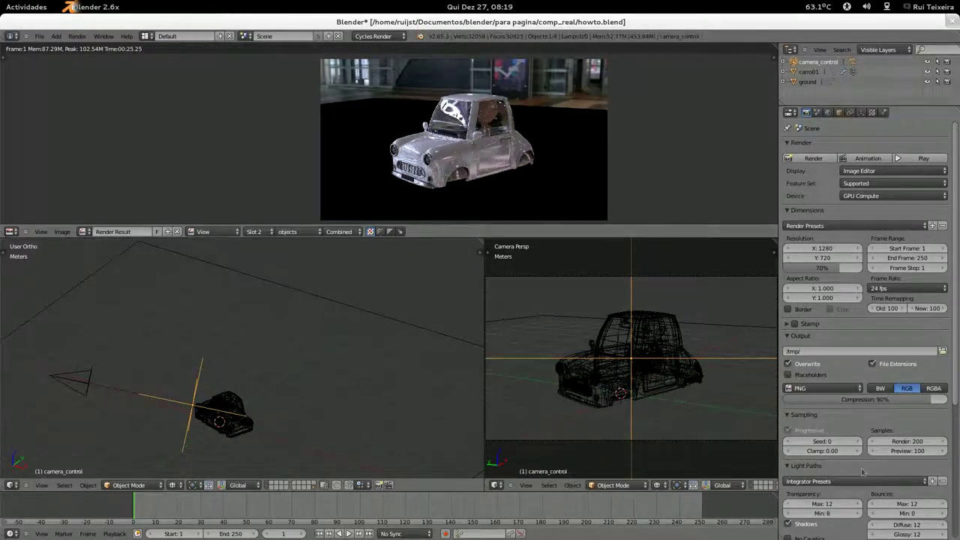
scroll(870, 519, down, 3)
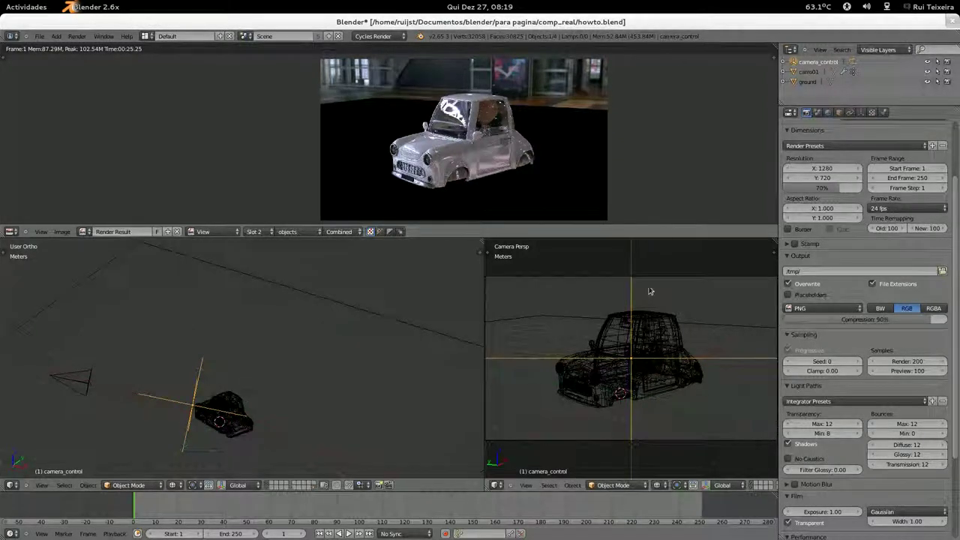
key(F12)
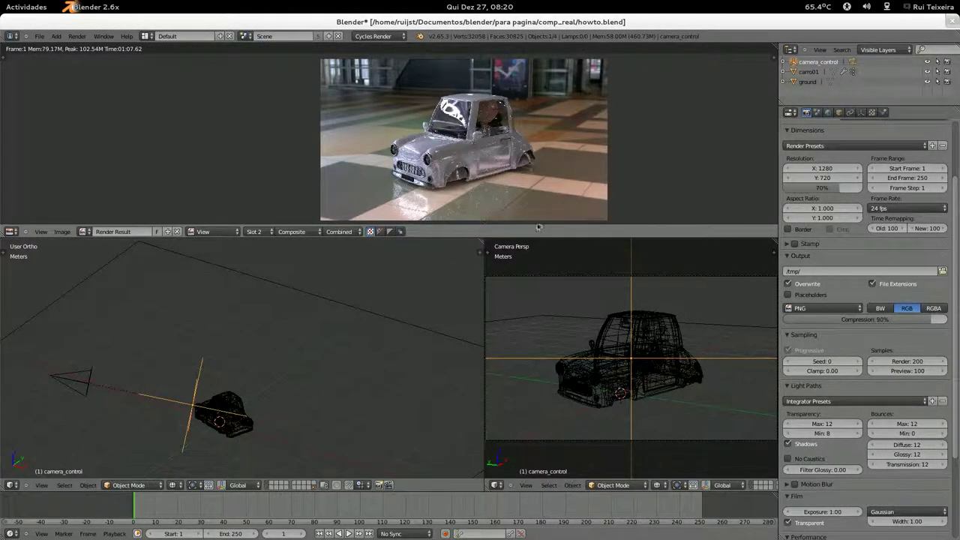
Step: Maximize the render view and toggle between the desert road and Tokyo hall renders
key(ctrl+Up)
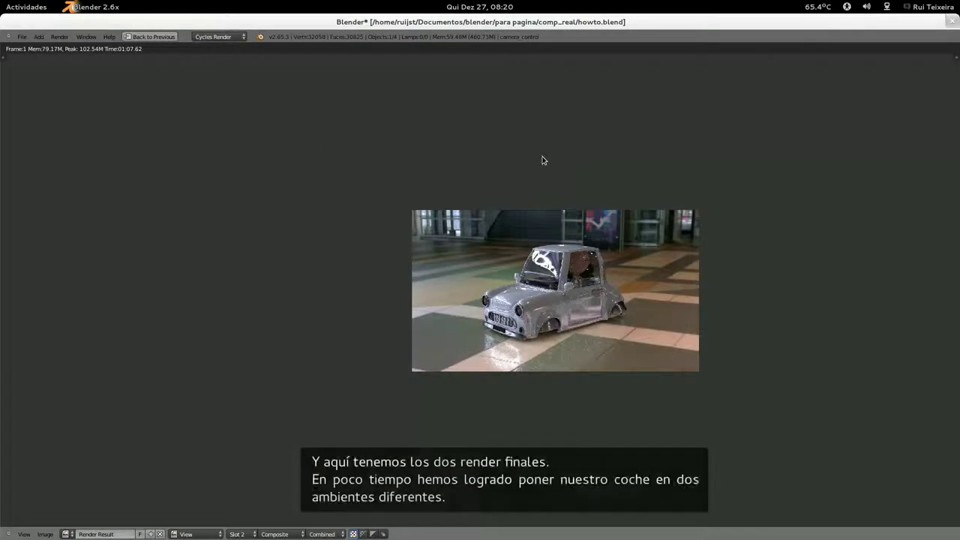
scroll(544, 160, up, 2)
middle_drag(557, 408, 451, 404)
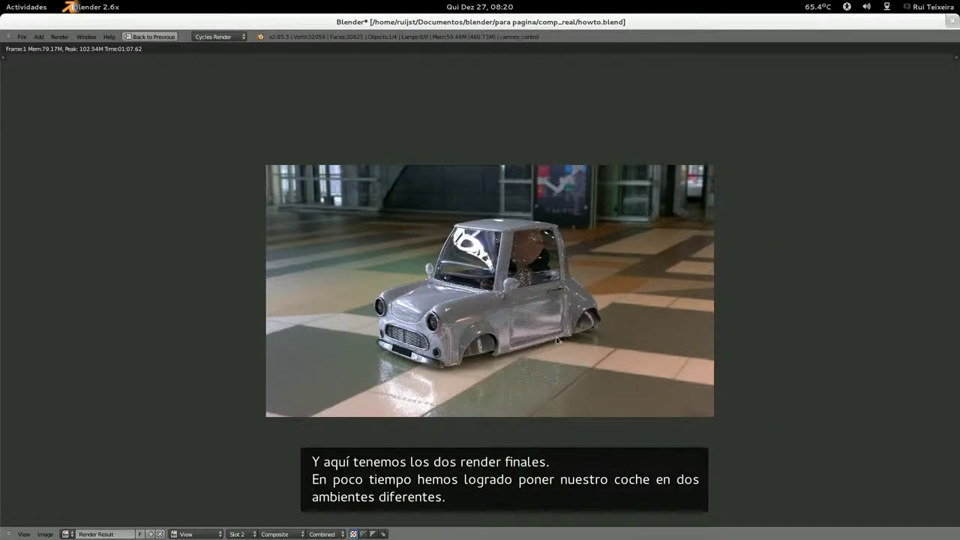
key(j)
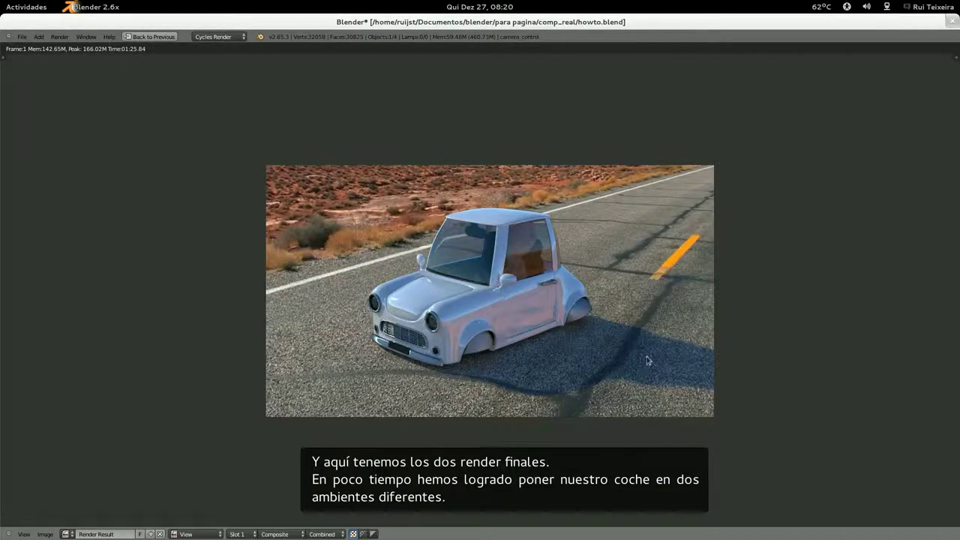
key(j)
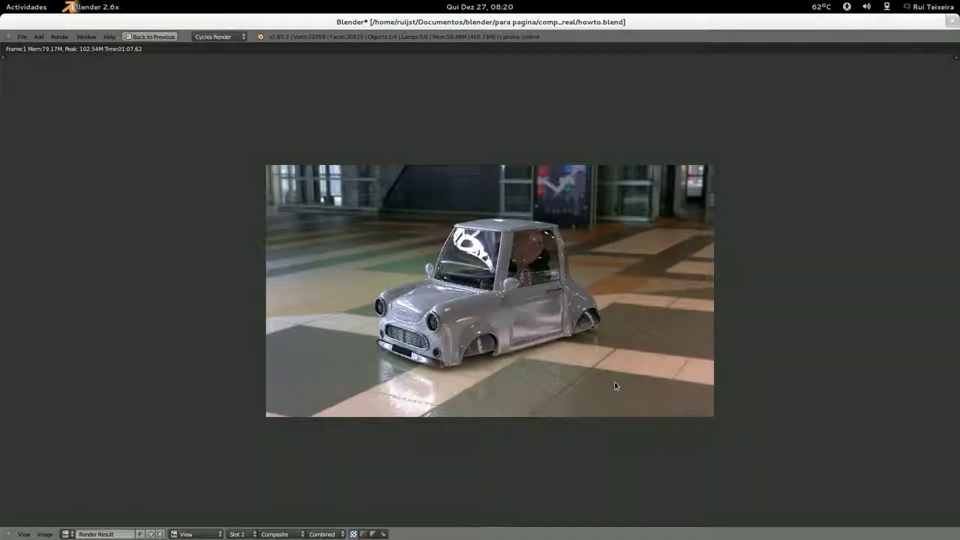
key(j)
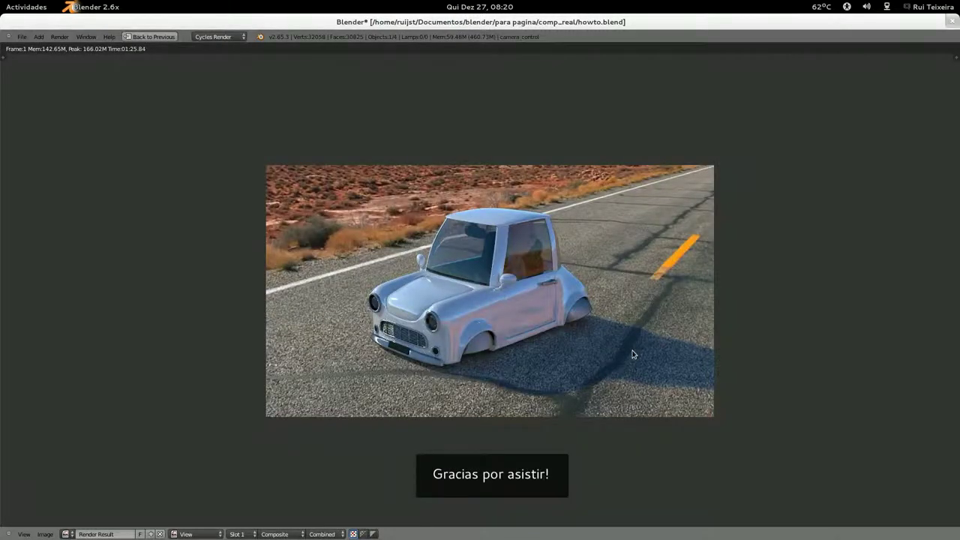
key(j)
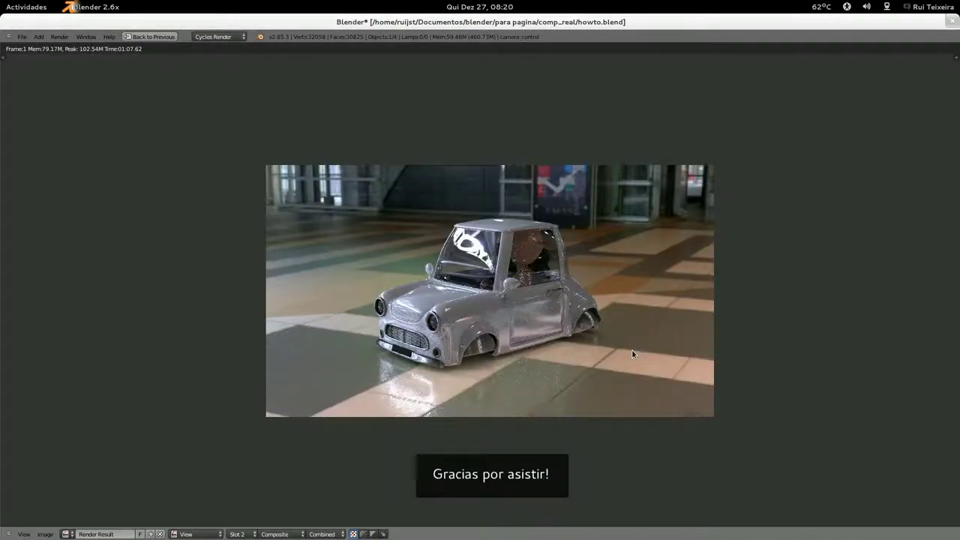